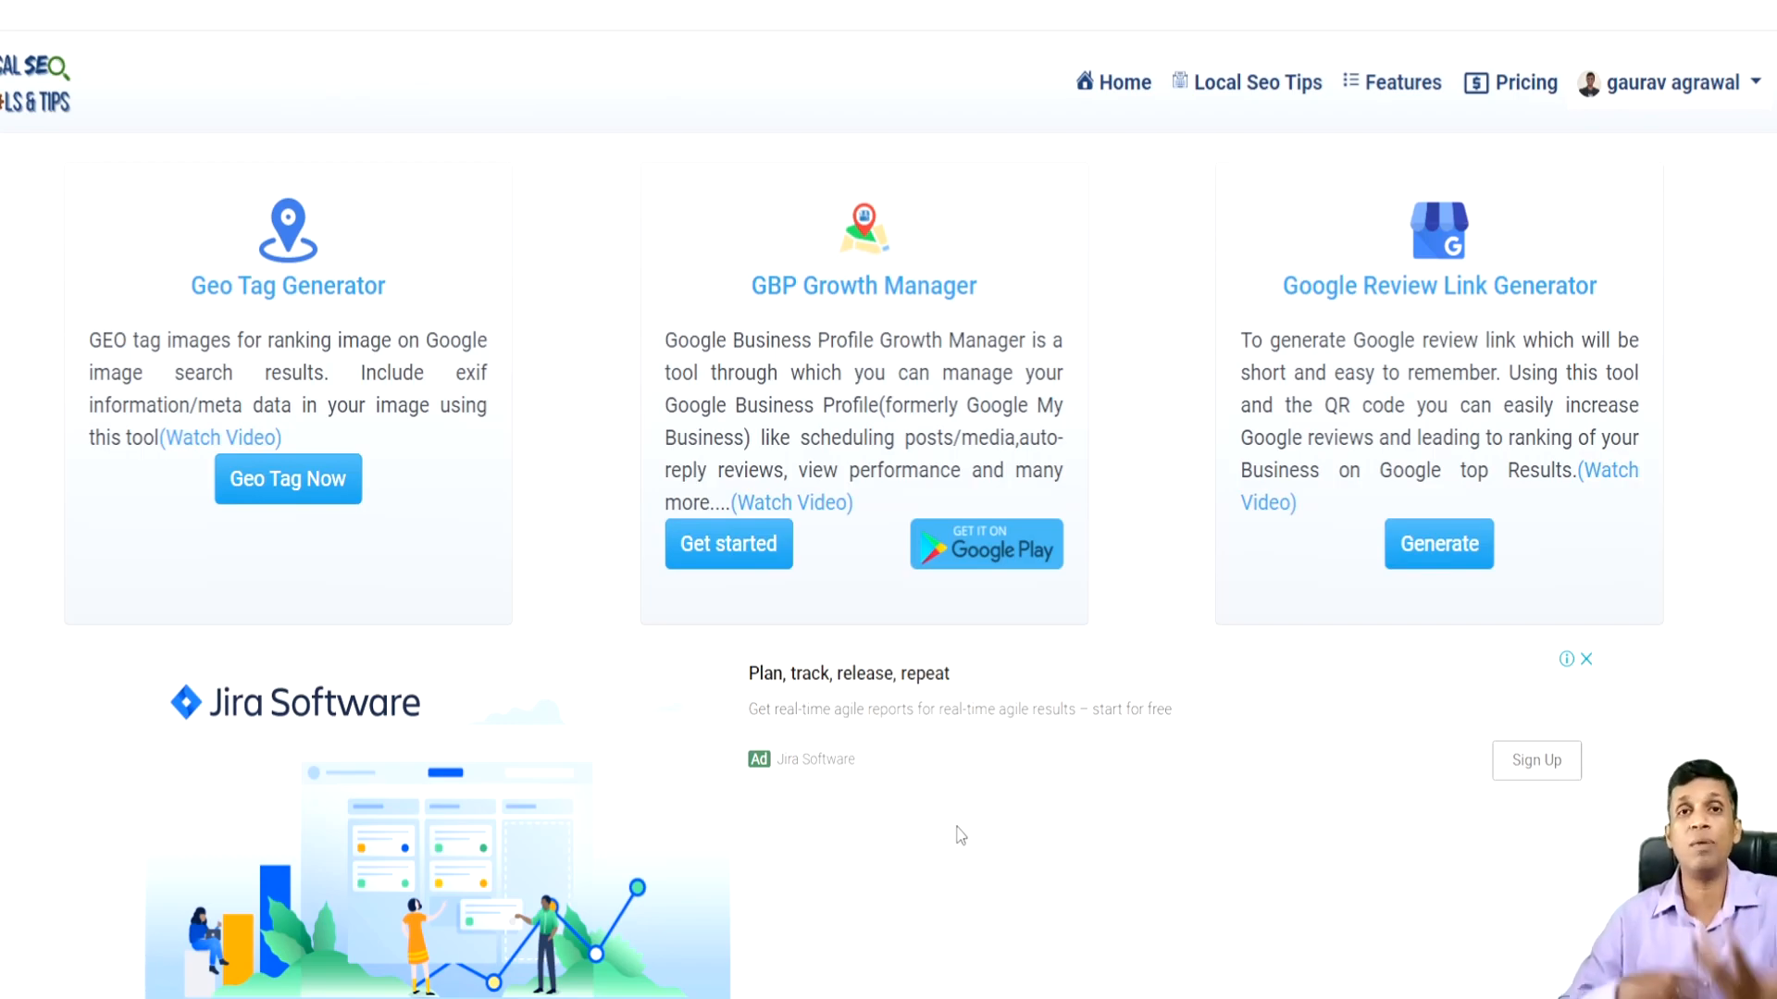
Launch GBP Growth Manager from its card to see the listed business profiles.
click(738, 546)
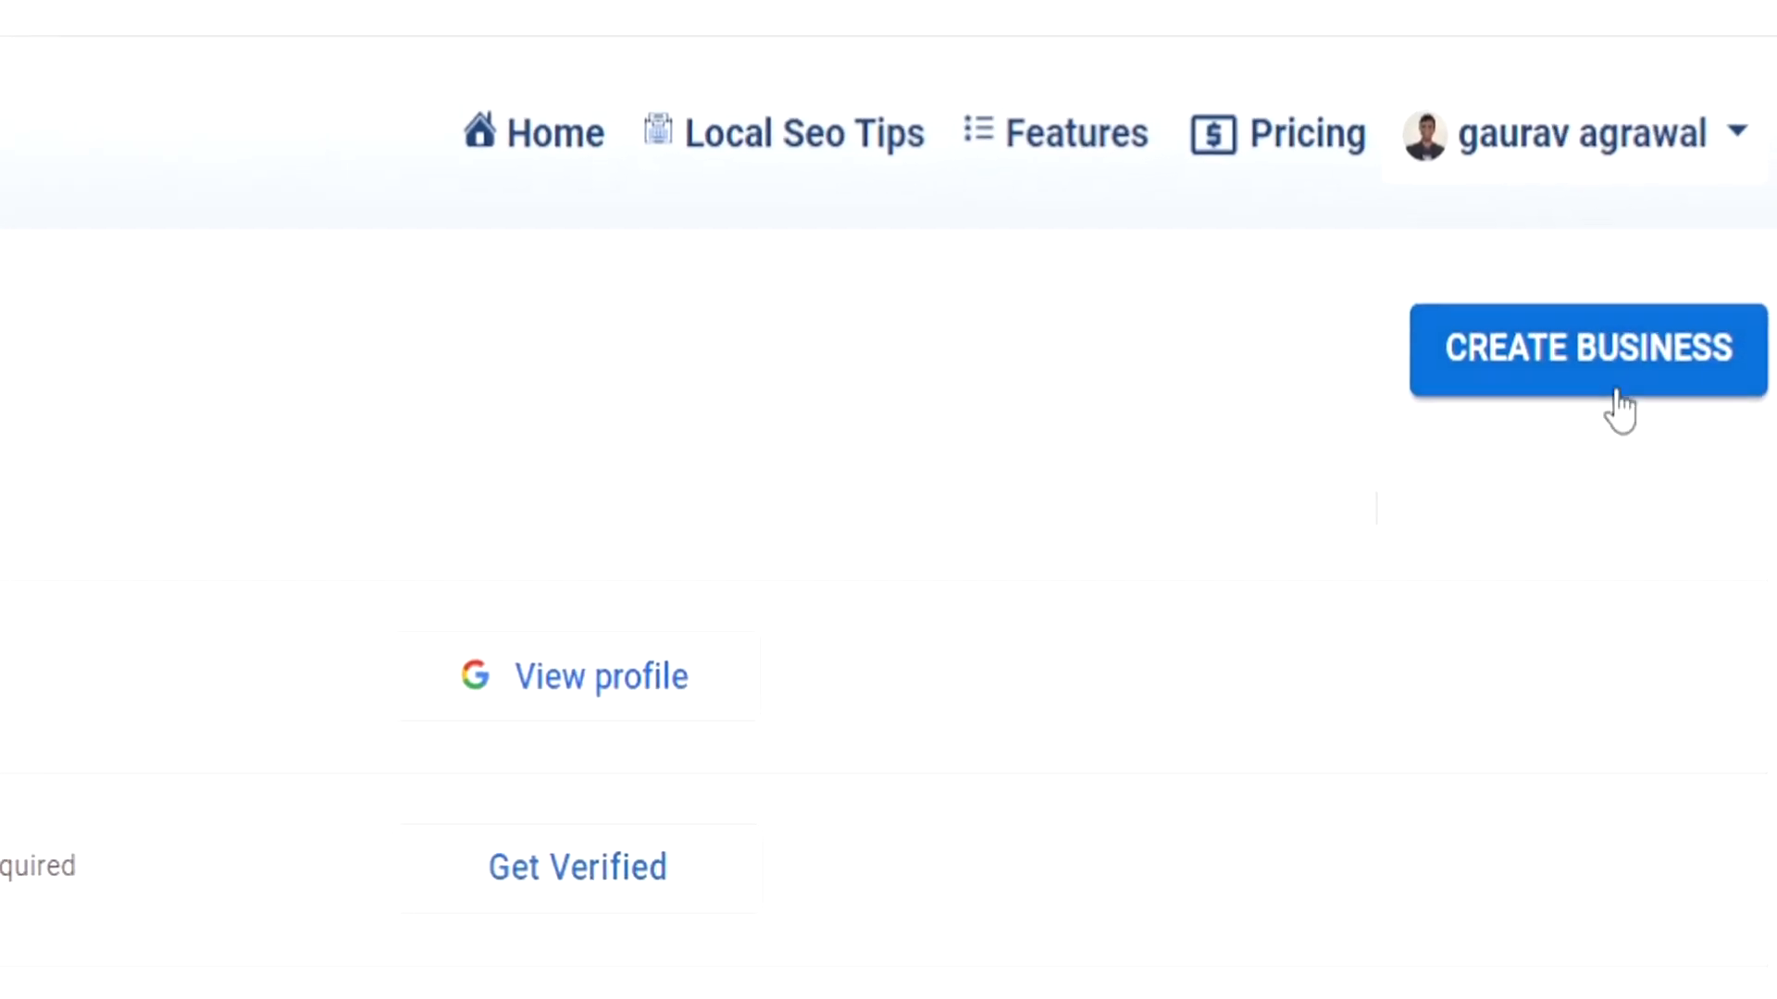
Start a new business profile named 'my digital services'.
click(1548, 374)
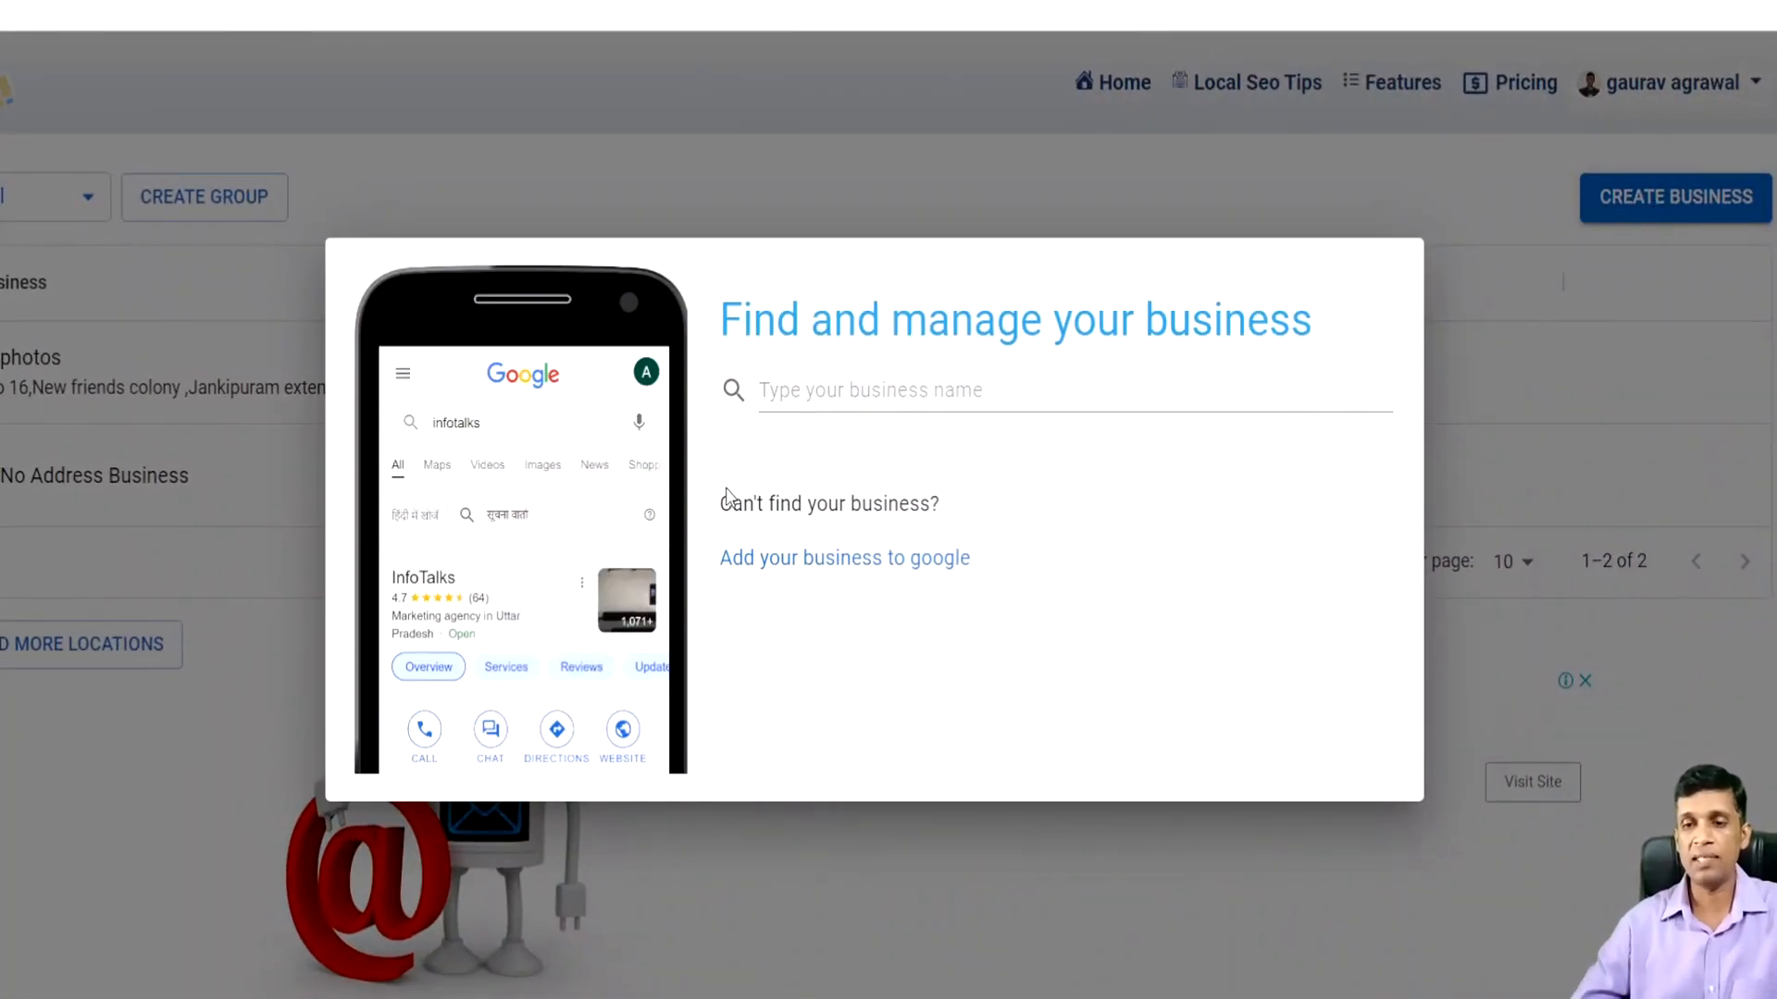
click(810, 405)
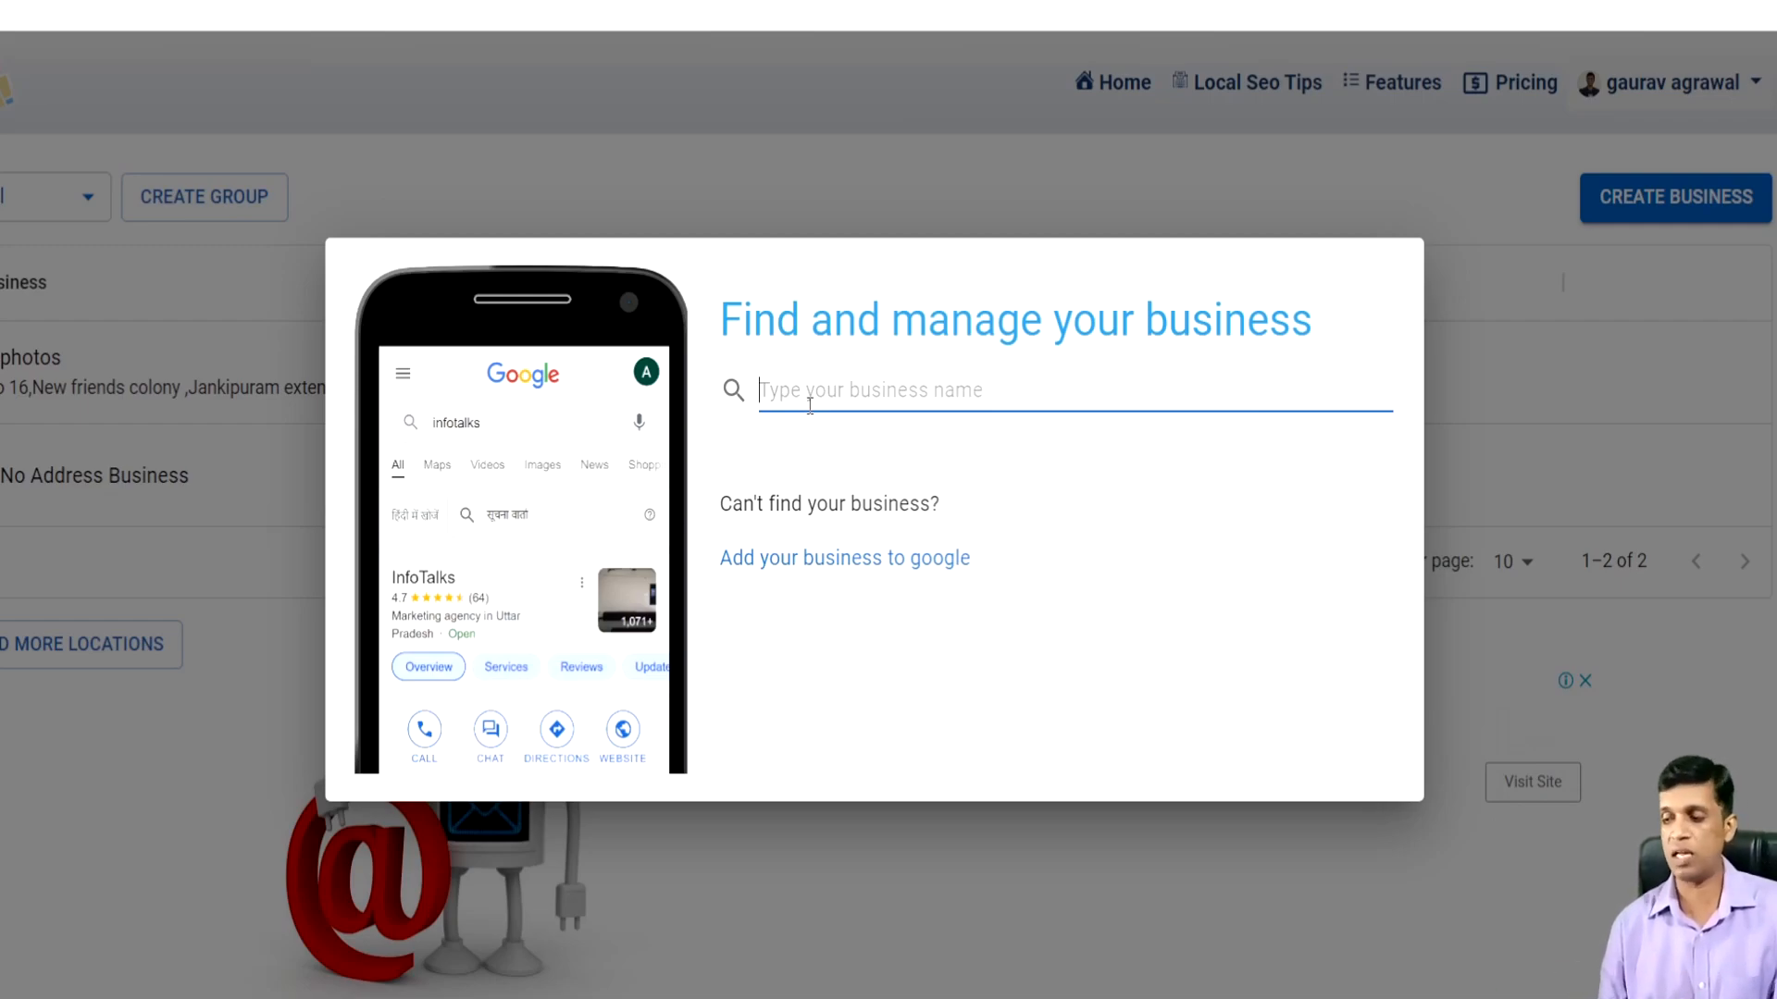
text(my digital se)
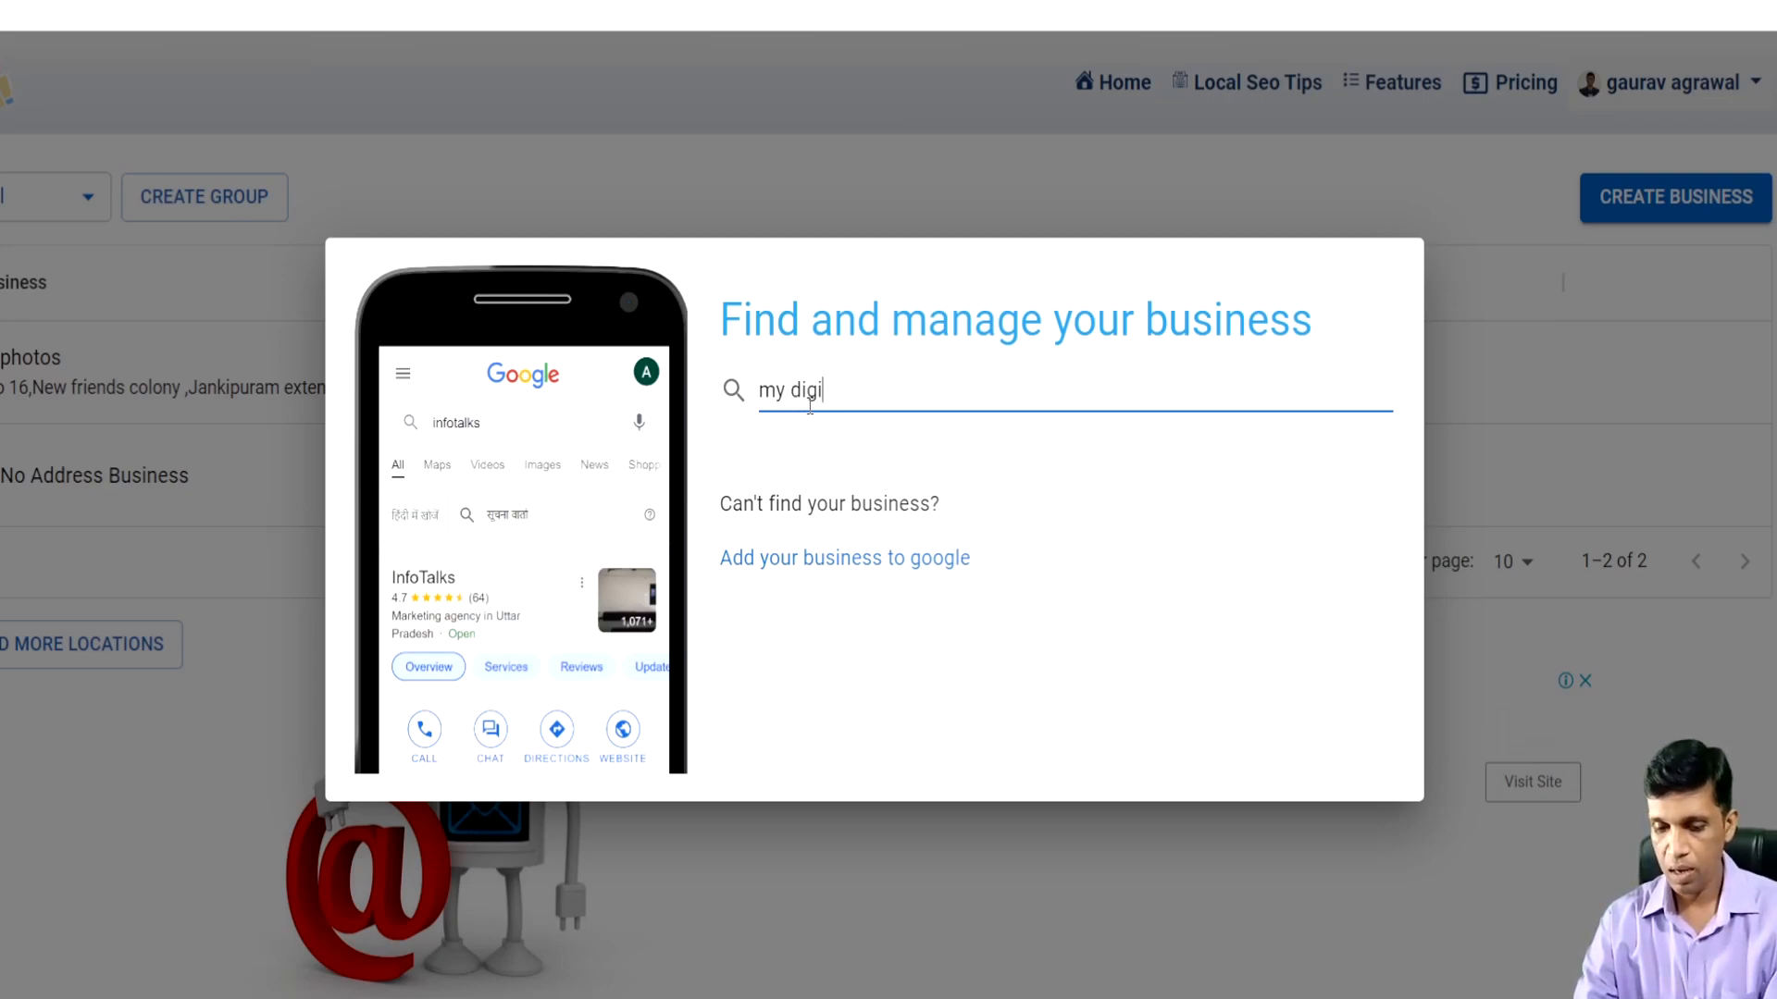
text(rvices)
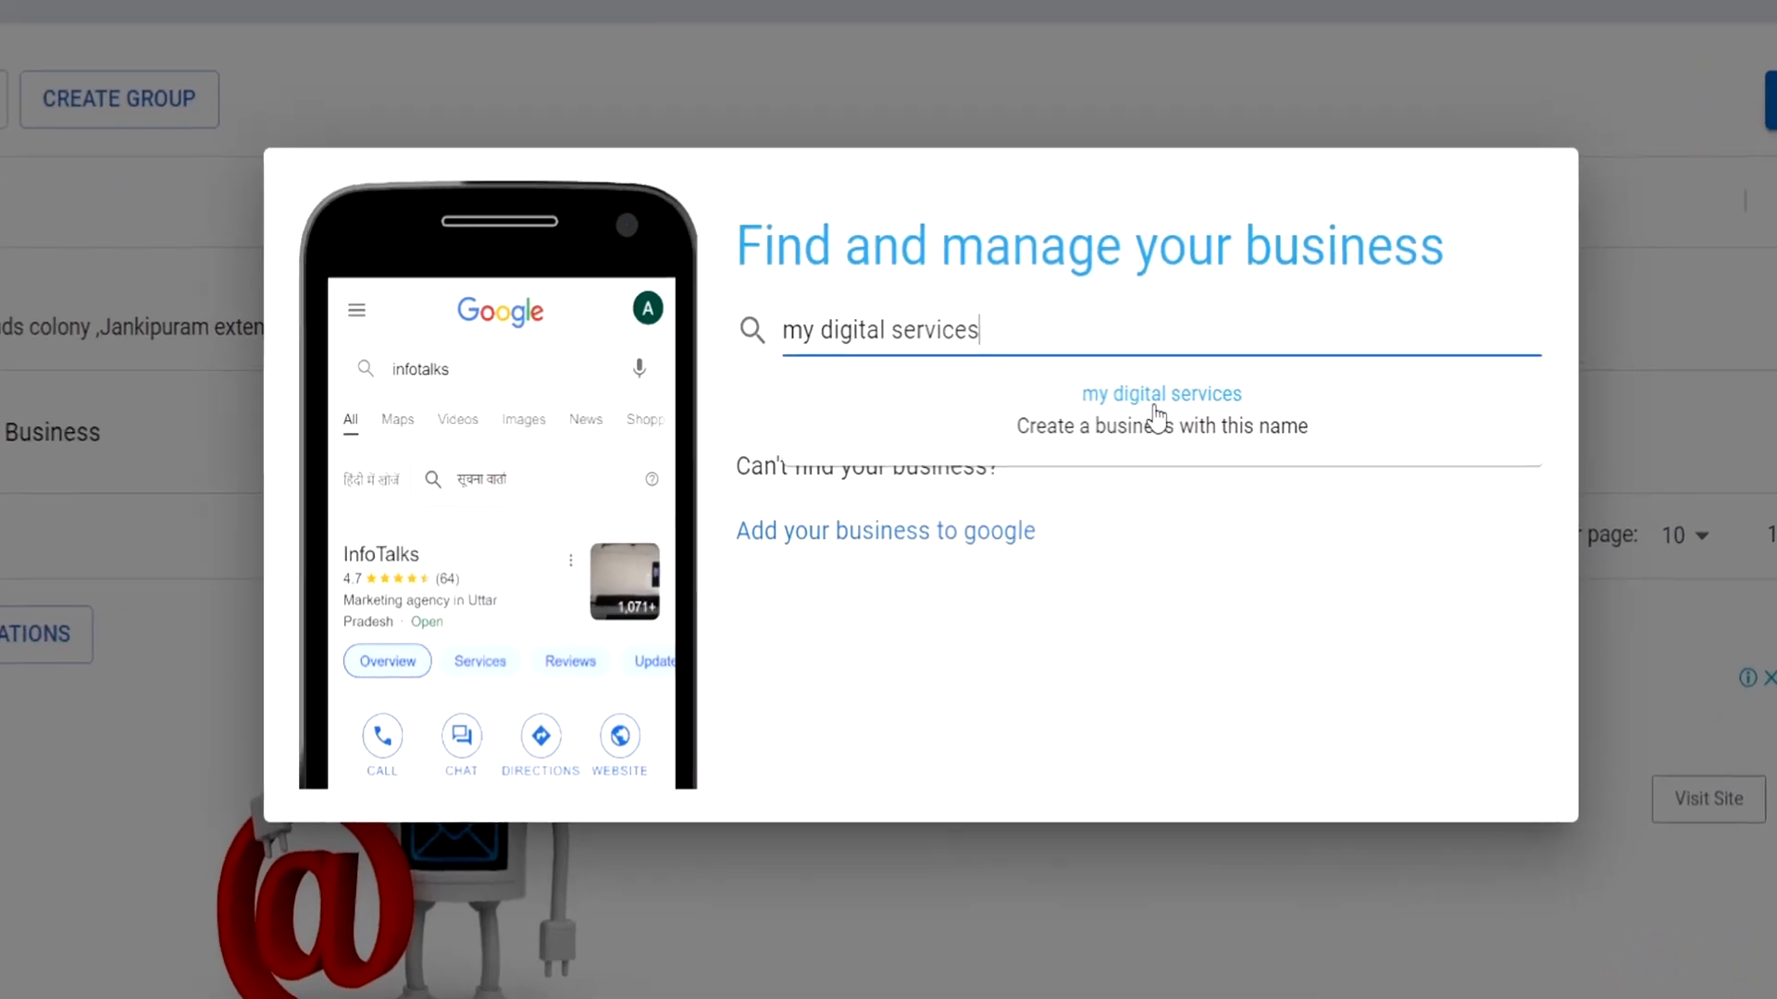
click(836, 559)
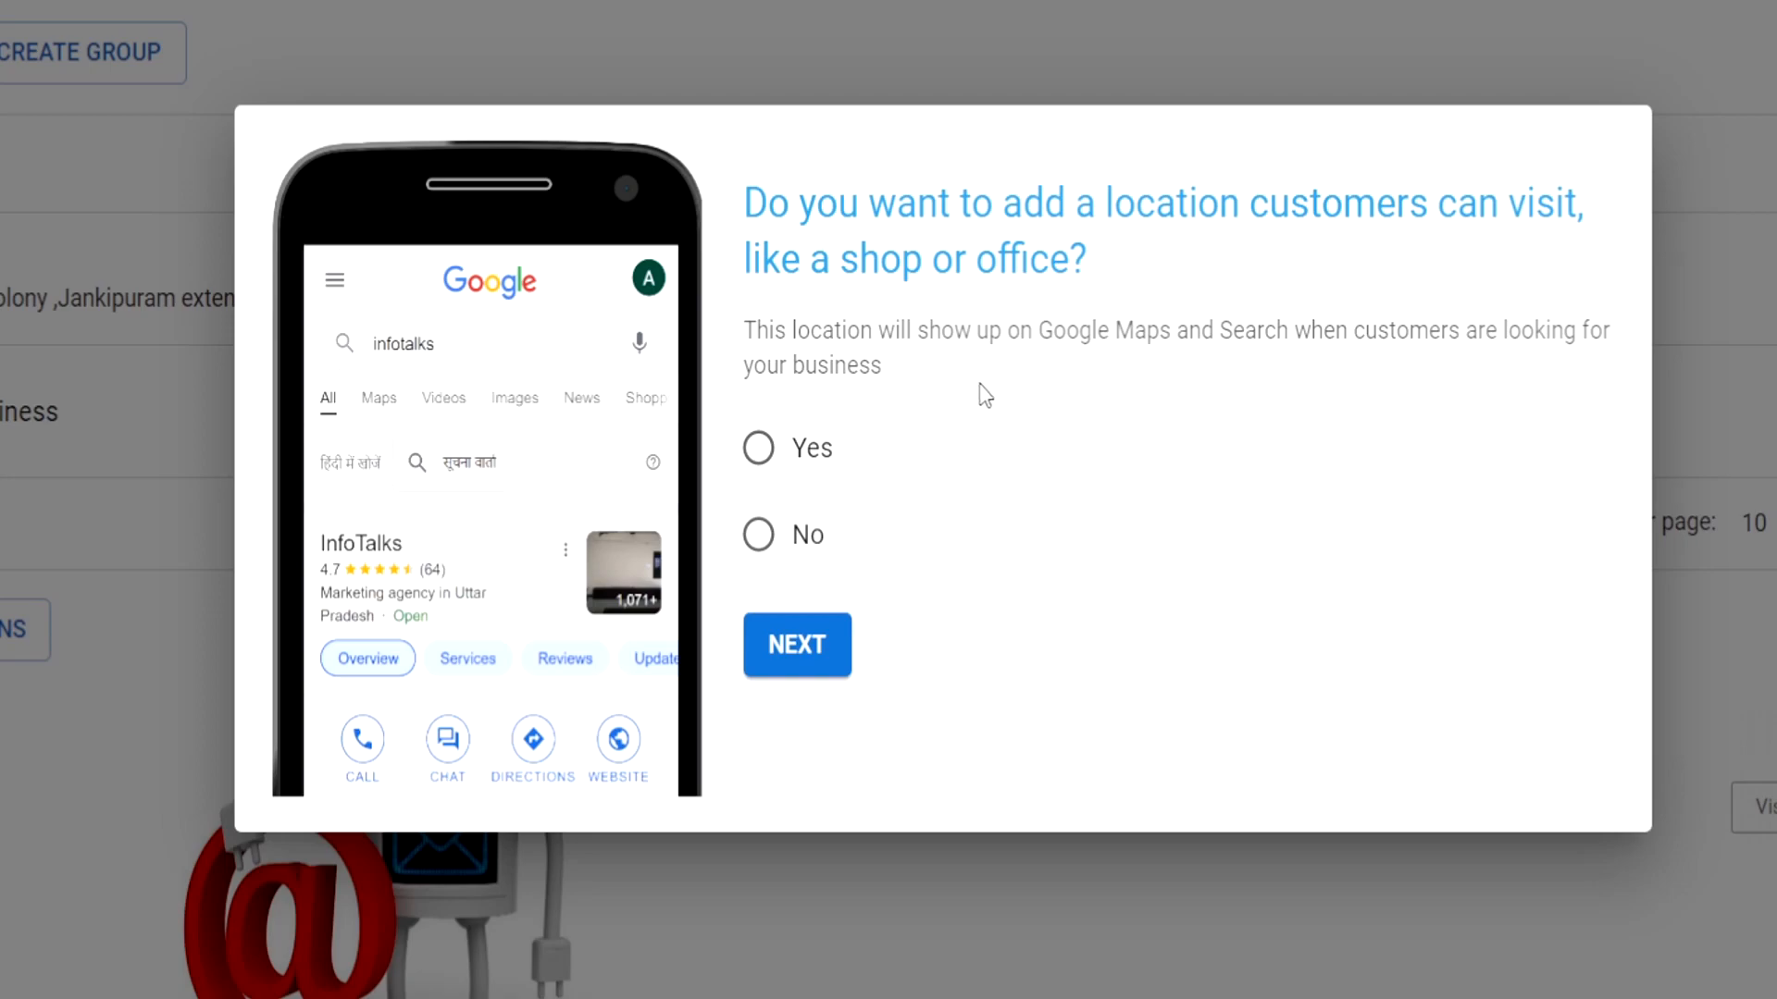
Choose No for having a shop or office that customers can visit.
click(767, 543)
Enter name 'My Digital Business', description 'My online business form home', and the phone number.
click(810, 663)
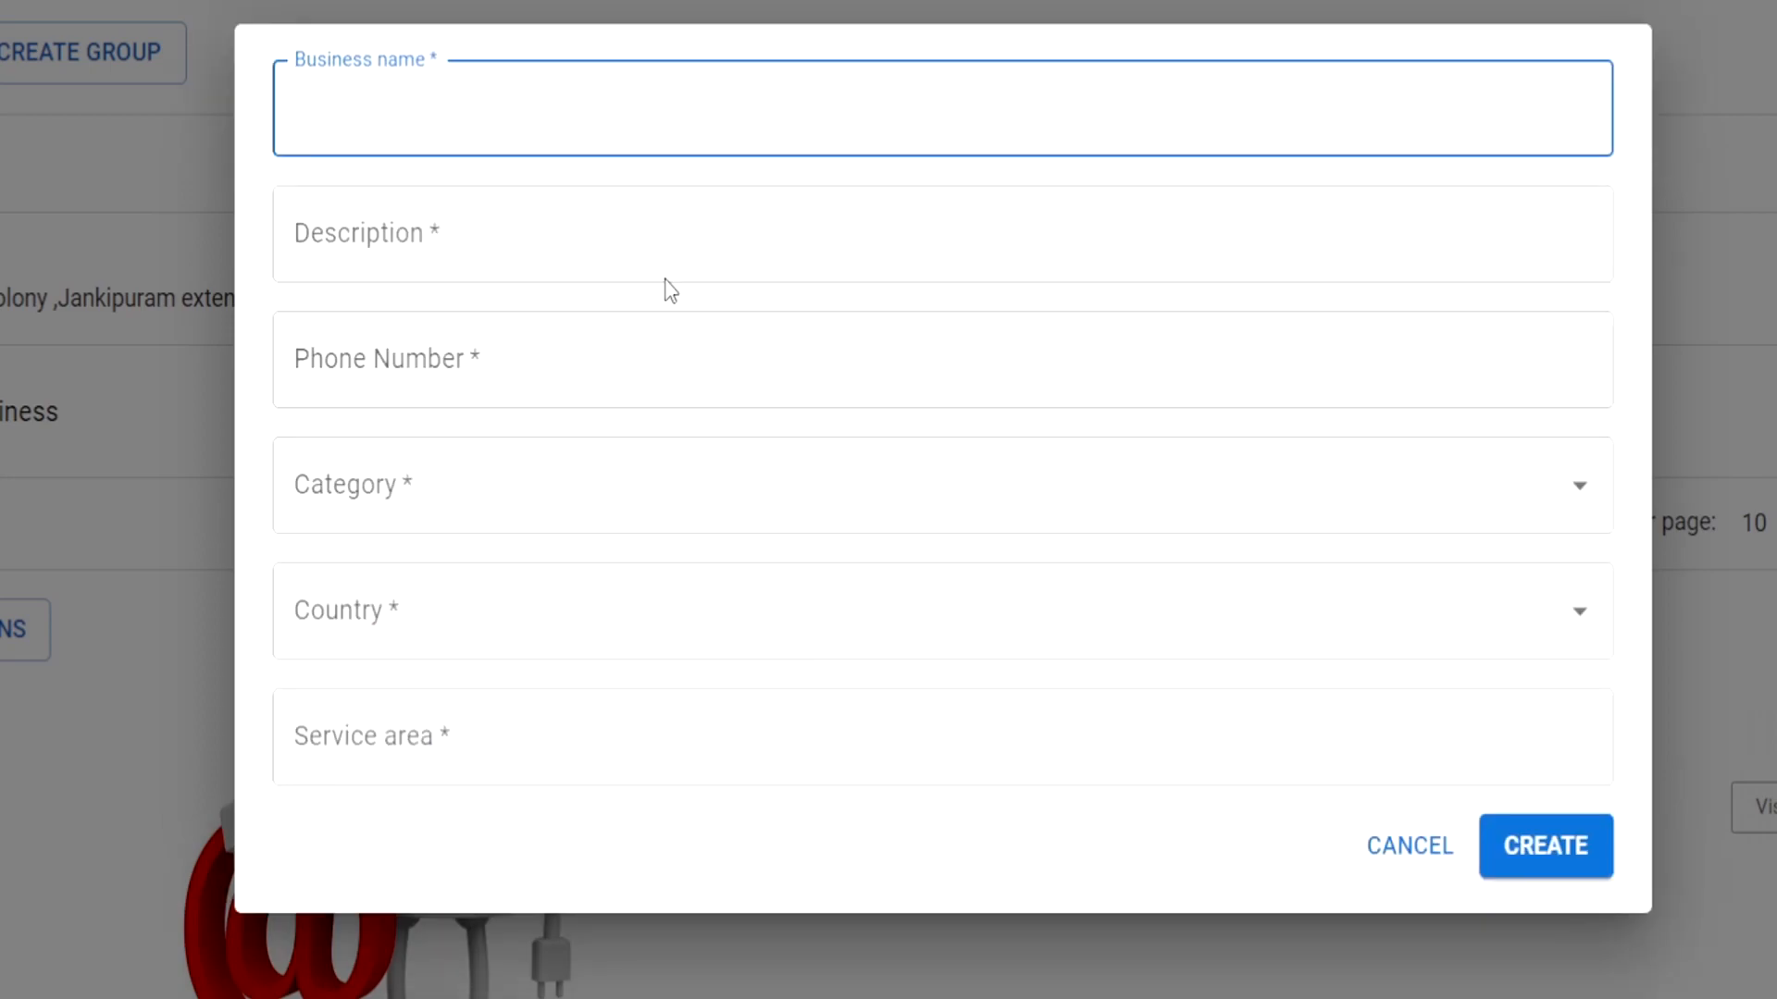
text(My Digital Business)
key(Tab)
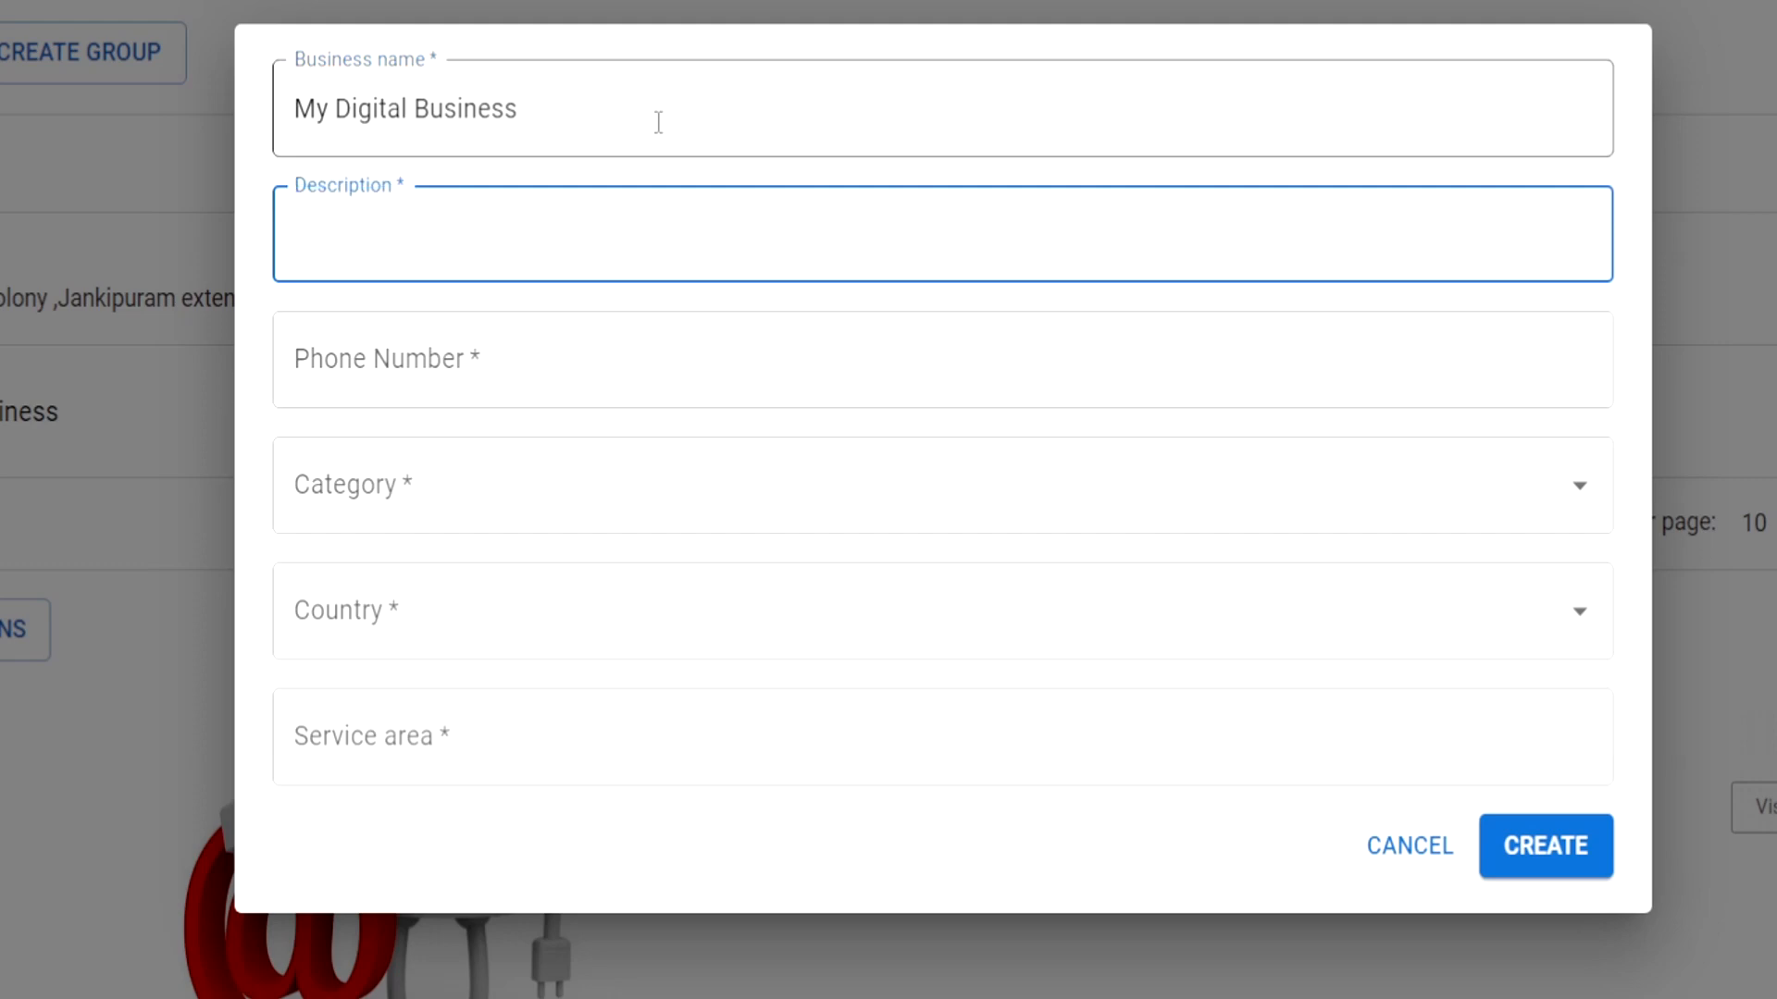
text(My online business form home)
key(Tab)
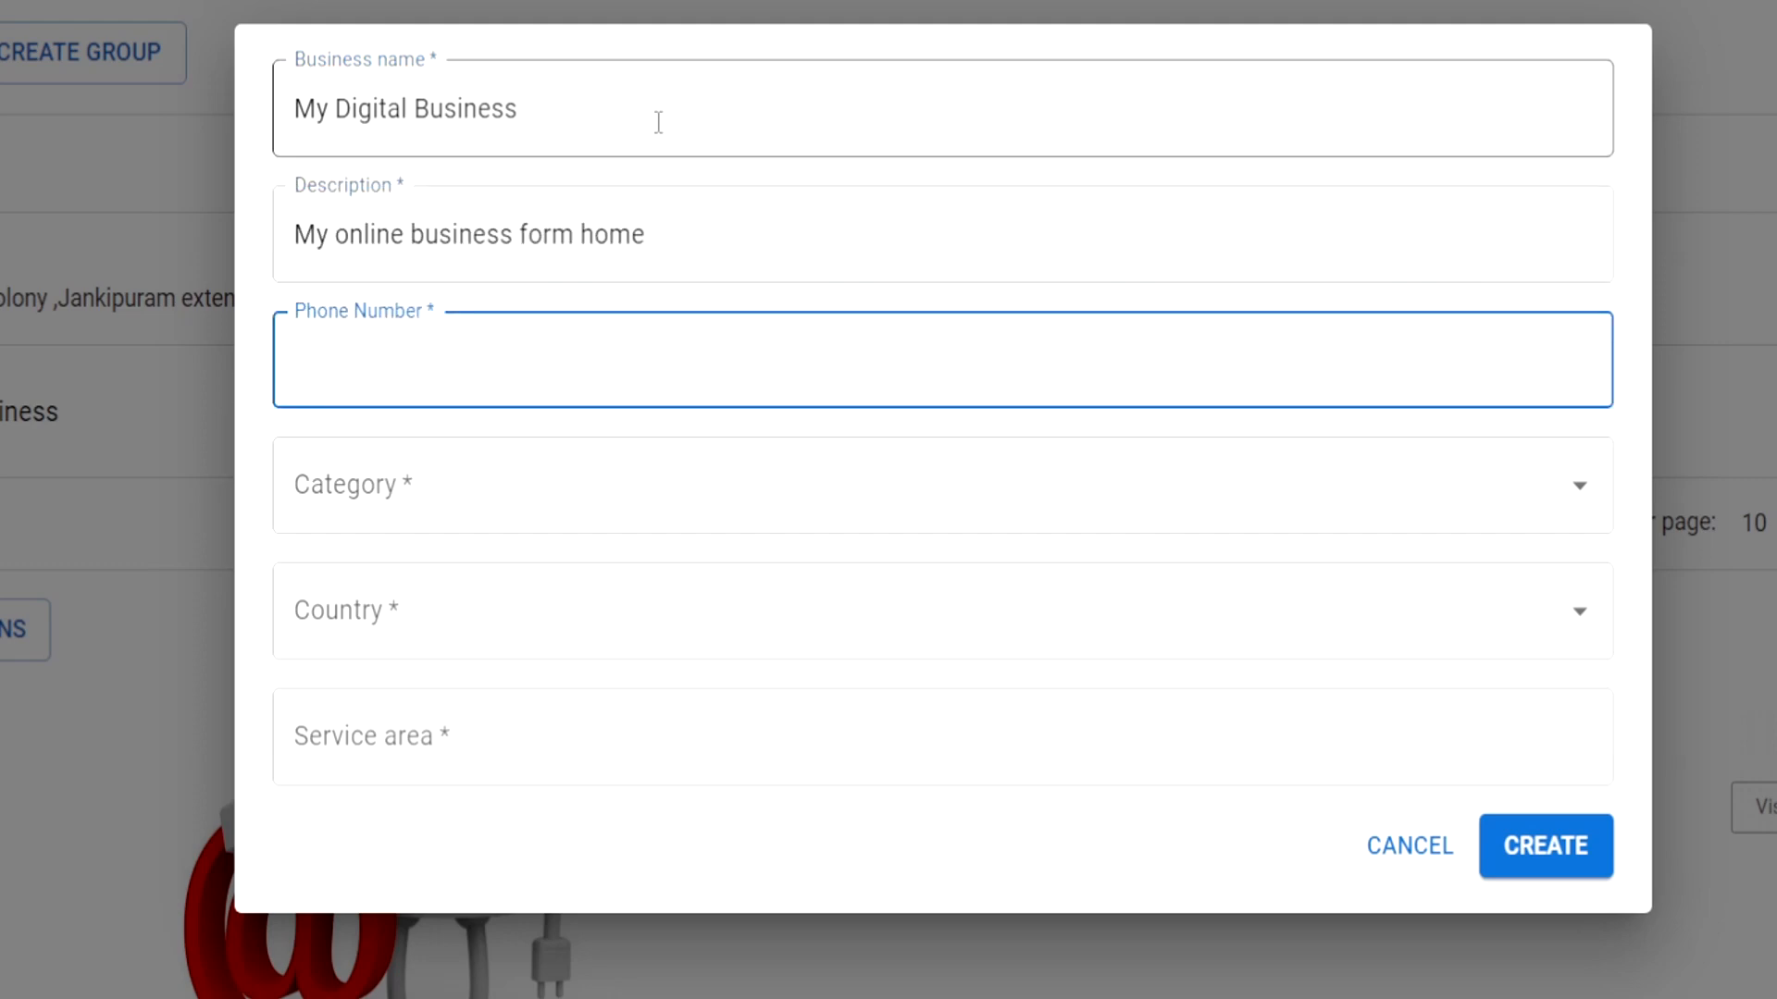
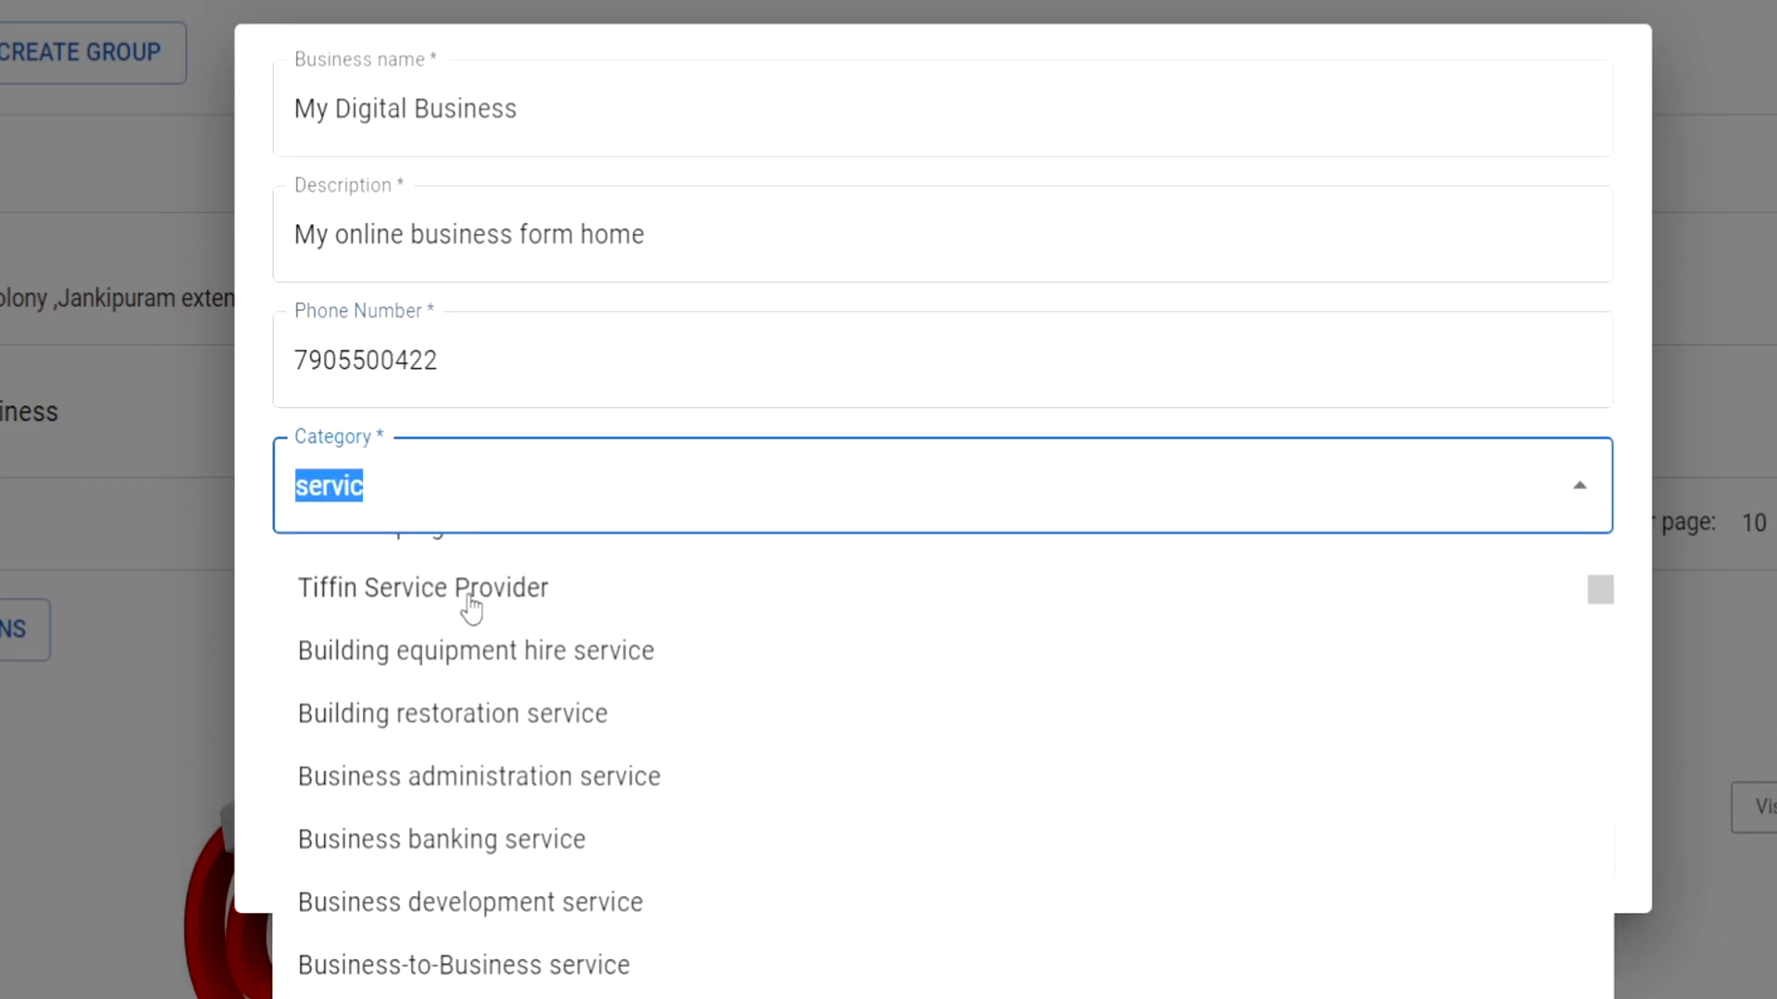
Pick Tiffin Service Provider category and country India, set the service area, and create the business.
click(468, 596)
click(436, 622)
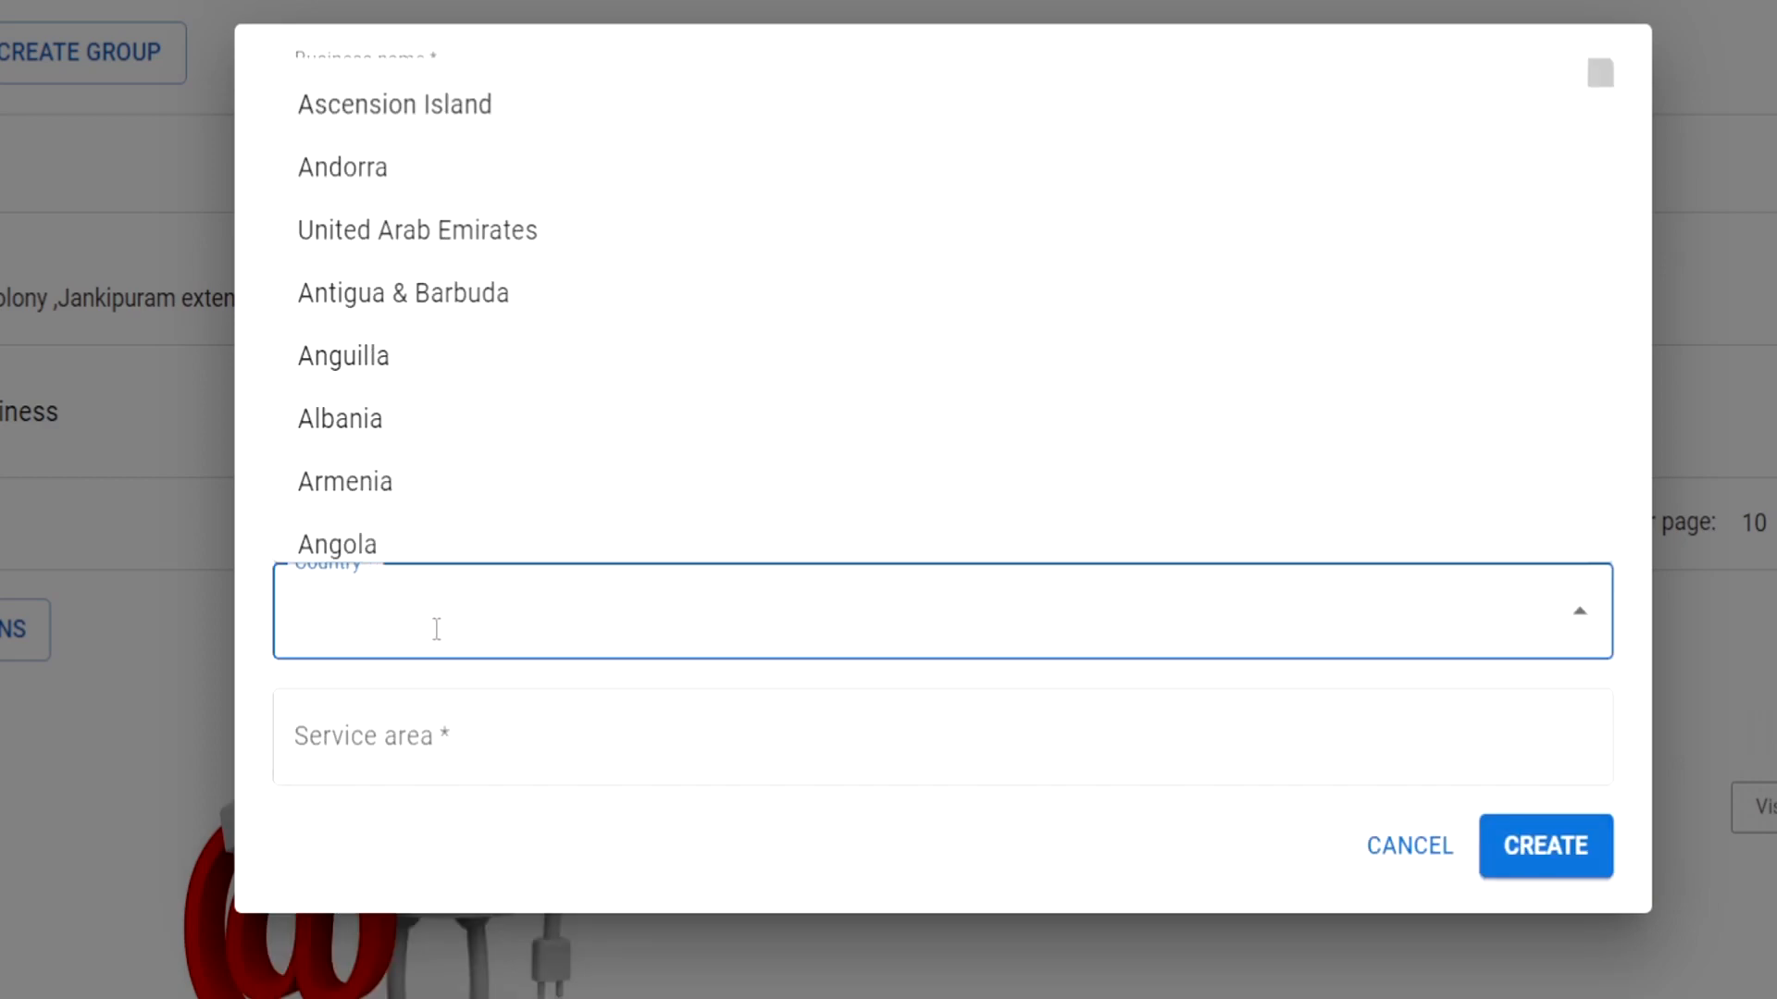
text(India)
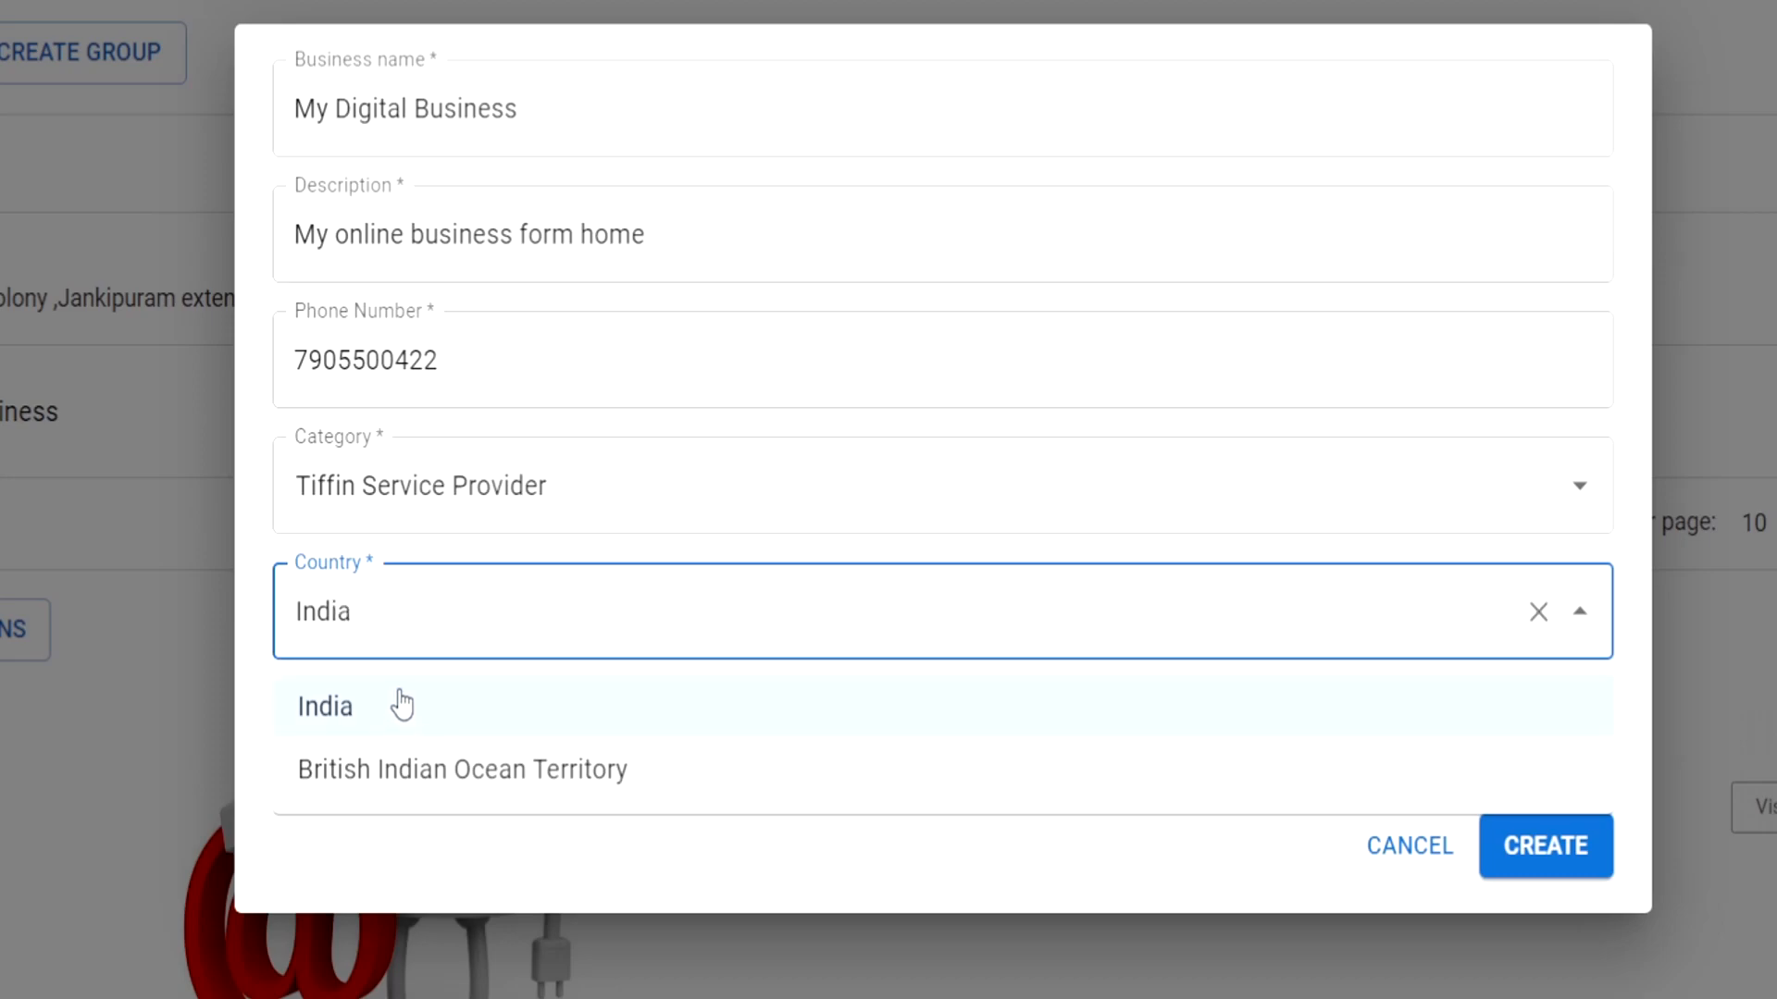
click(400, 708)
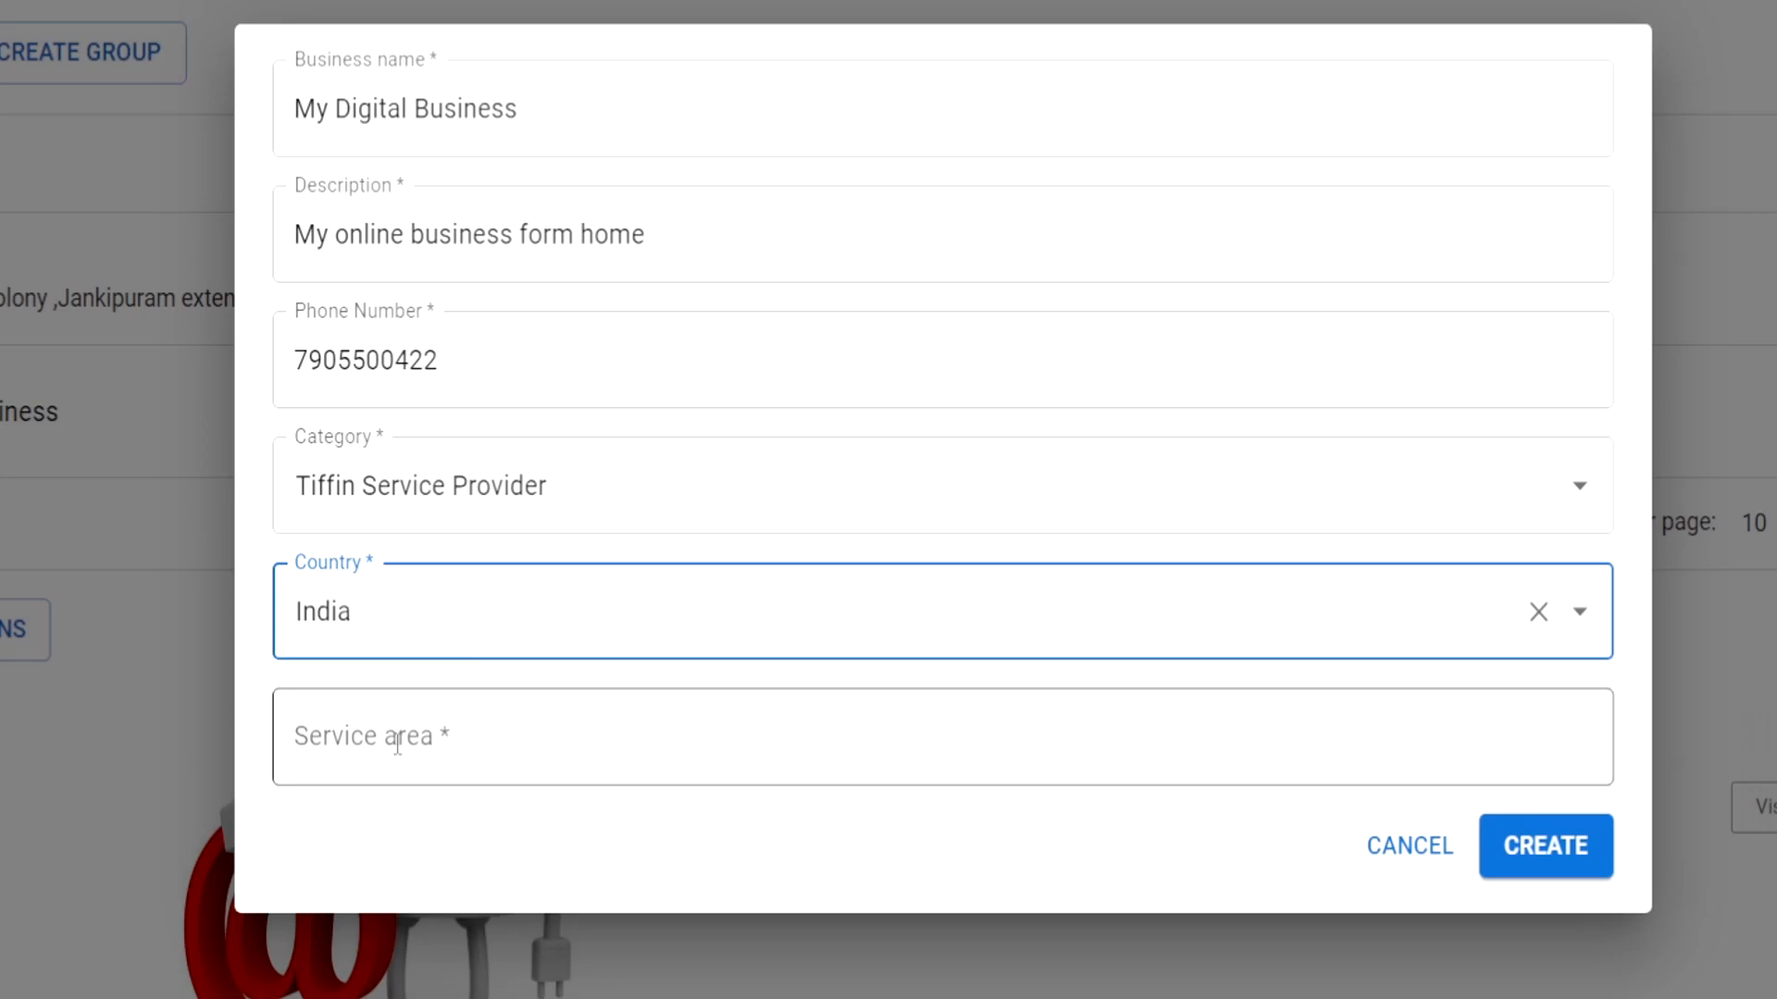
click(398, 743)
click(1545, 846)
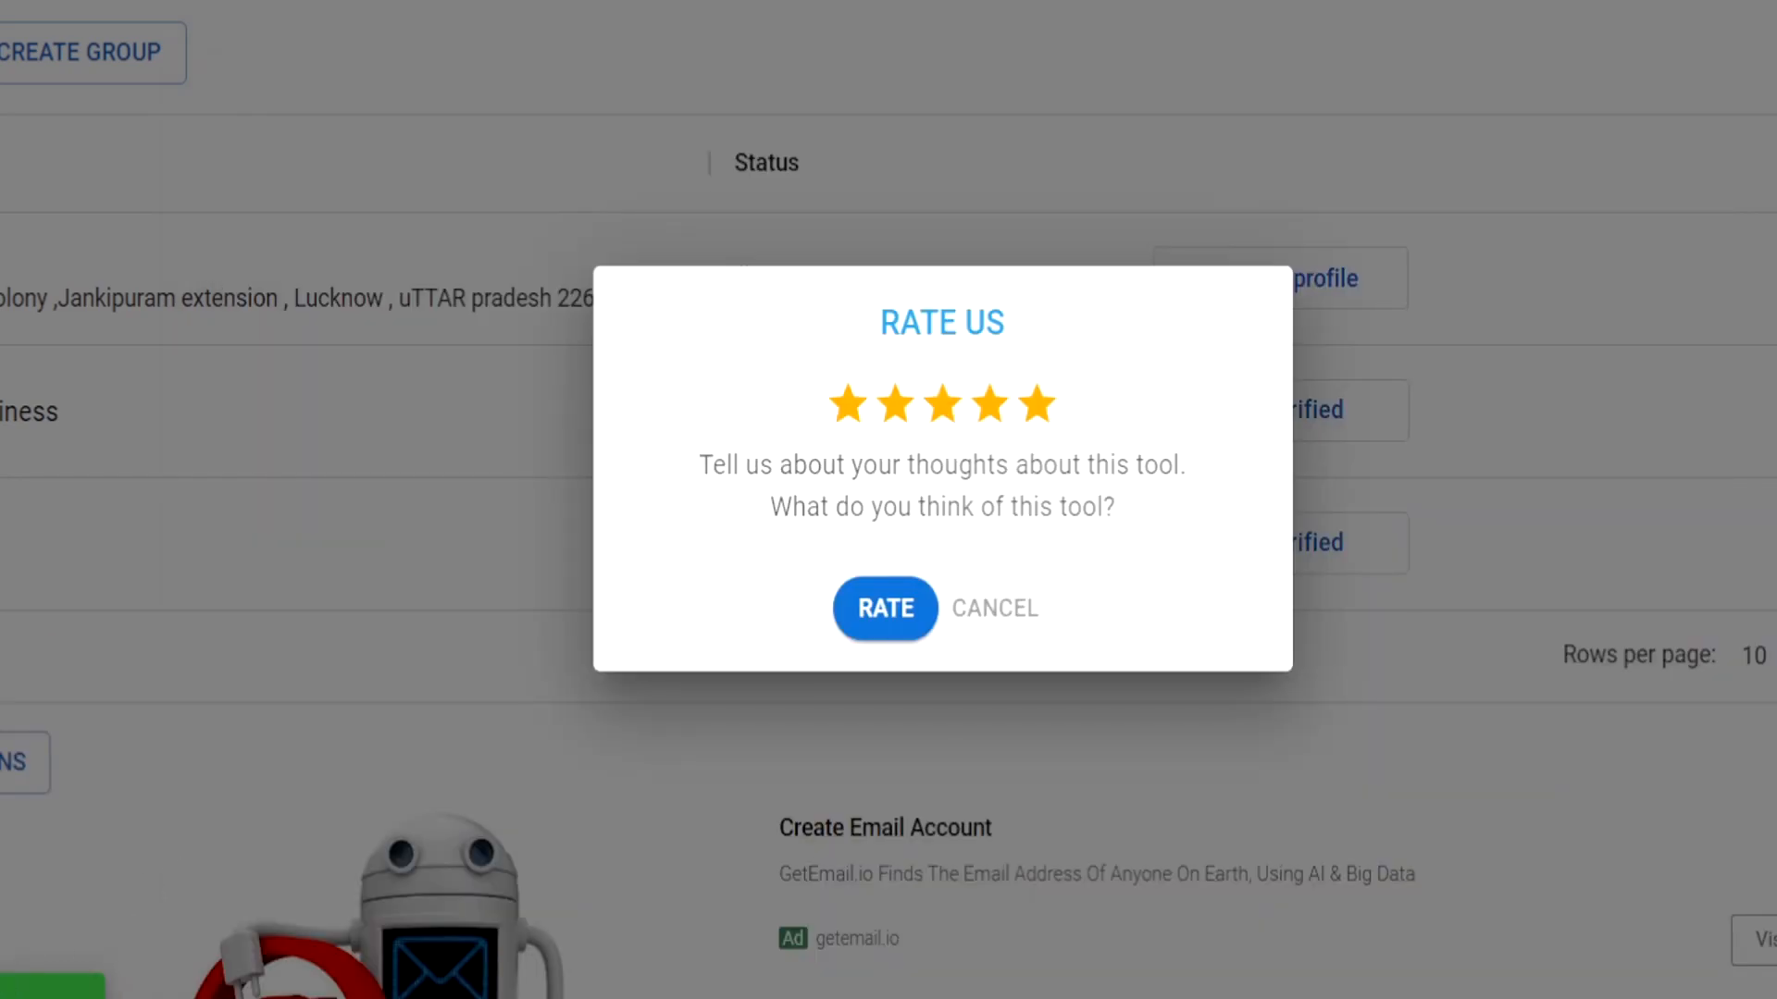
Dismiss the Rate Us prompt and begin verification of My Digital Business.
click(995, 608)
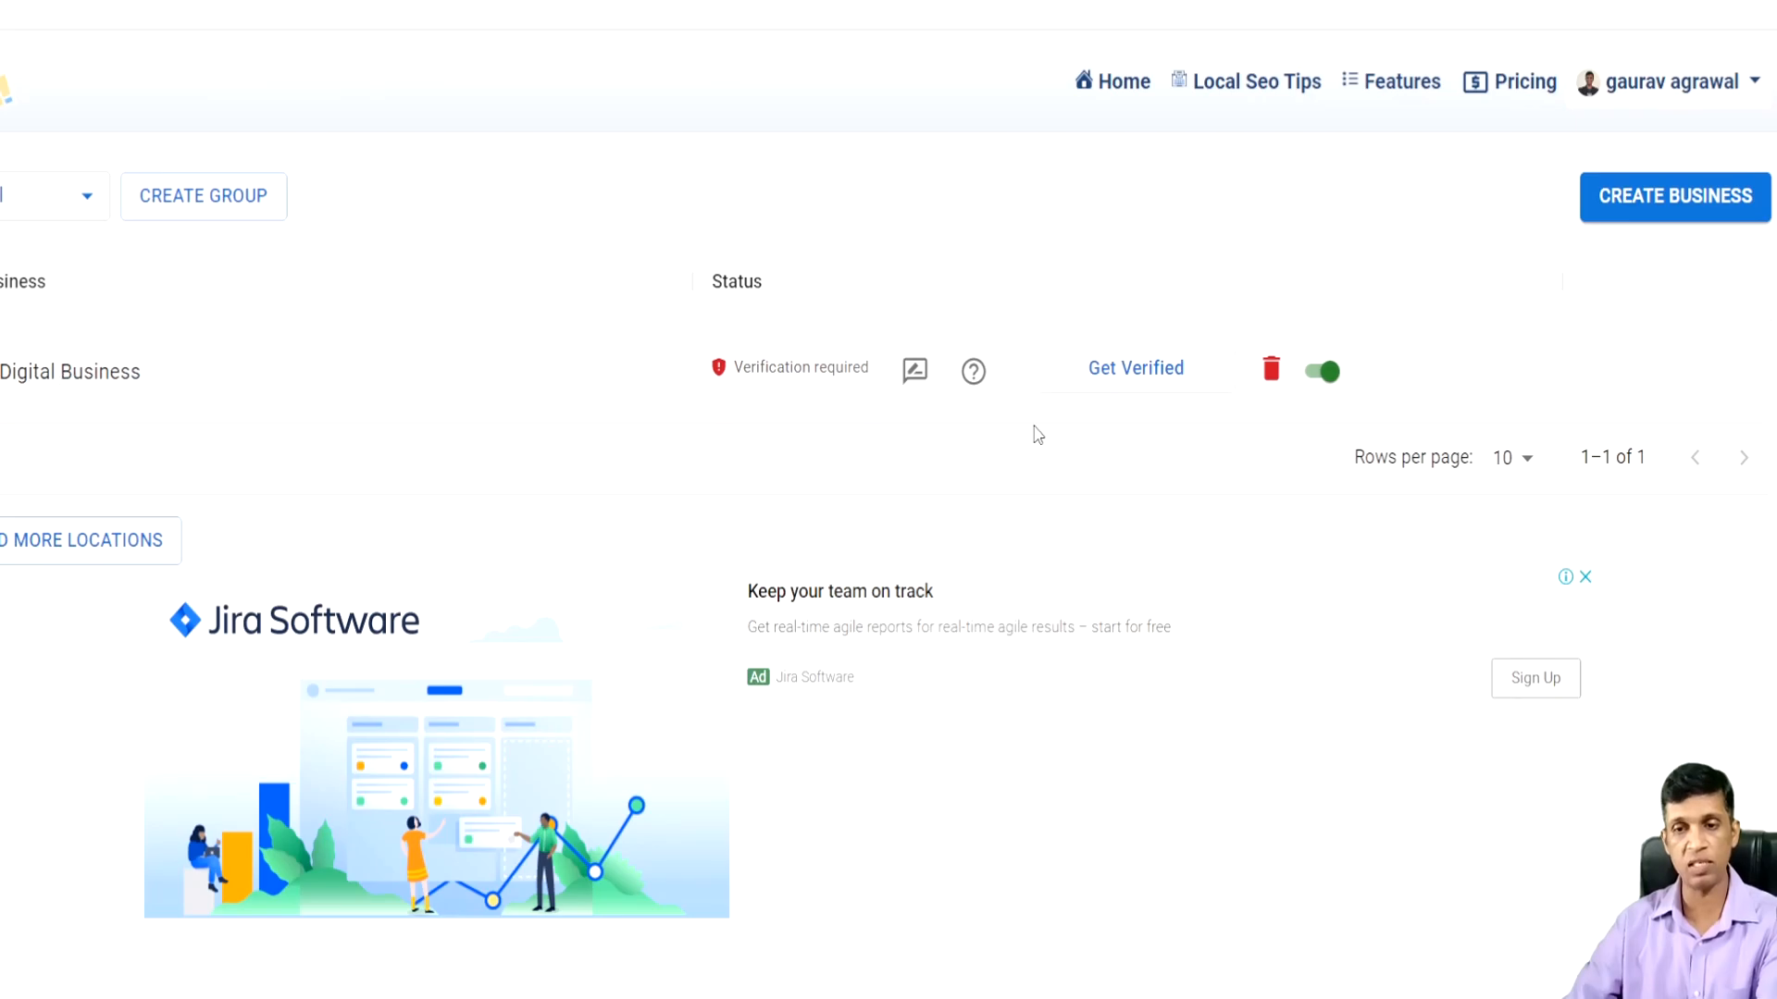
click(1111, 389)
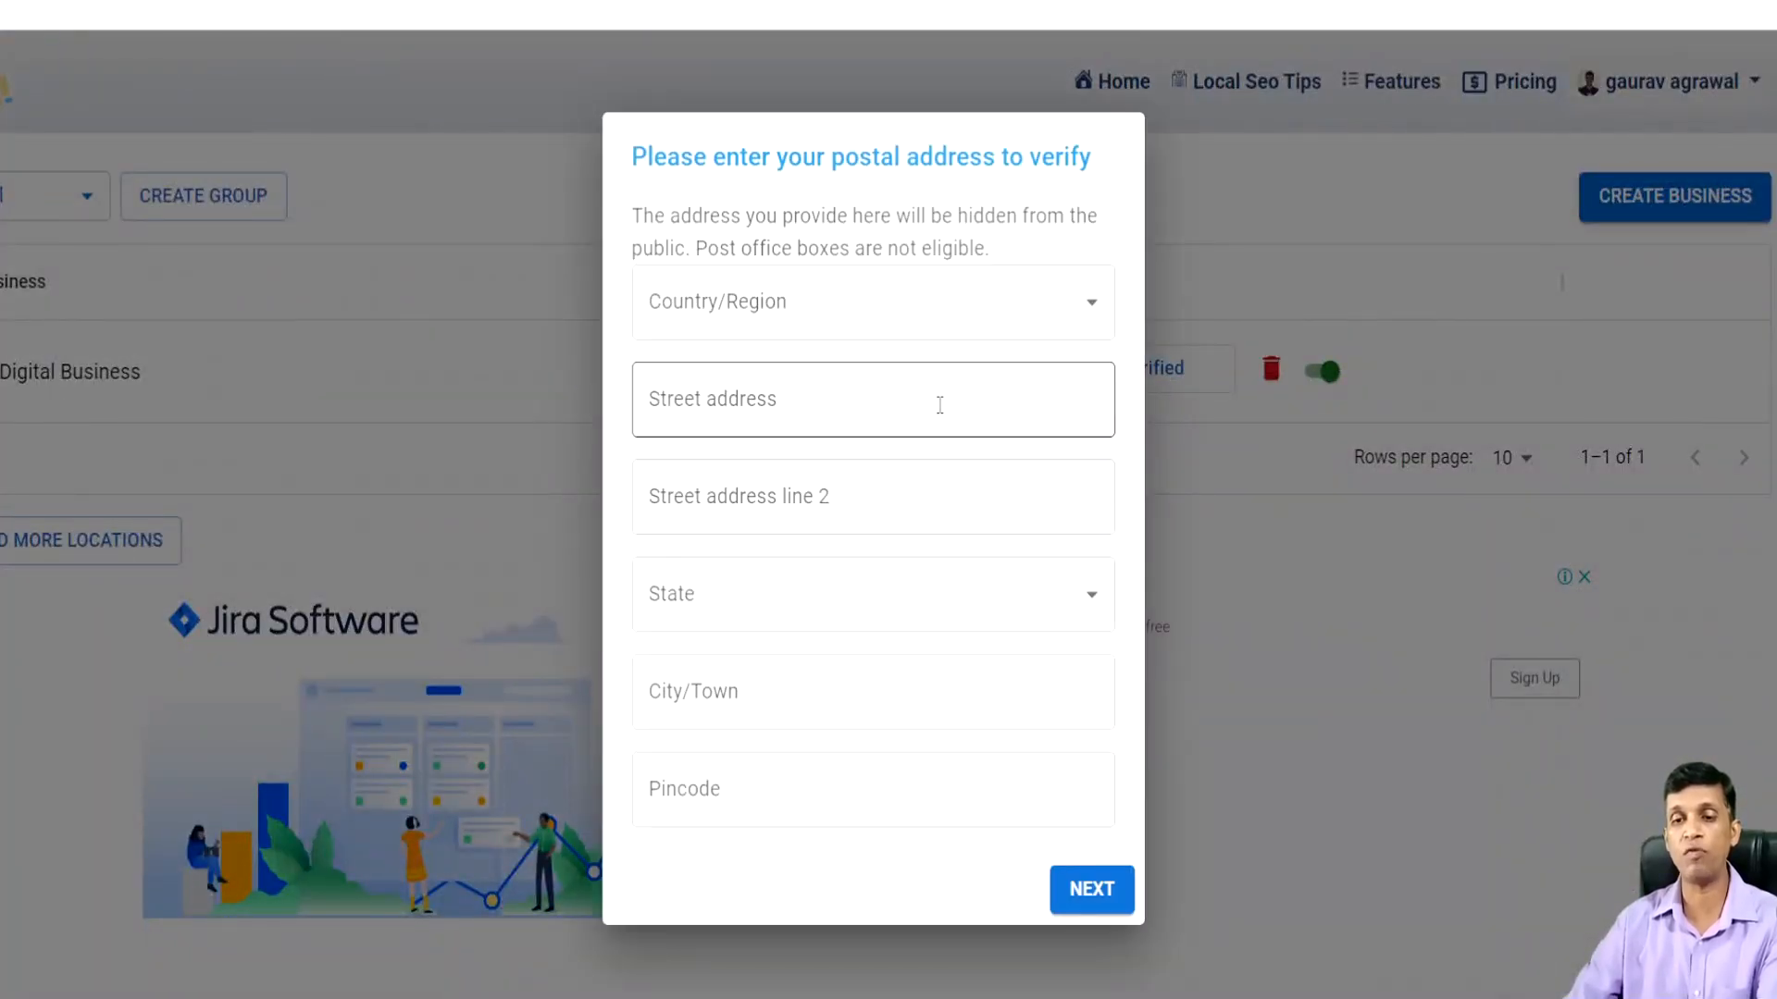
Submit the business's postal address in India with street, city and pincode.
click(849, 314)
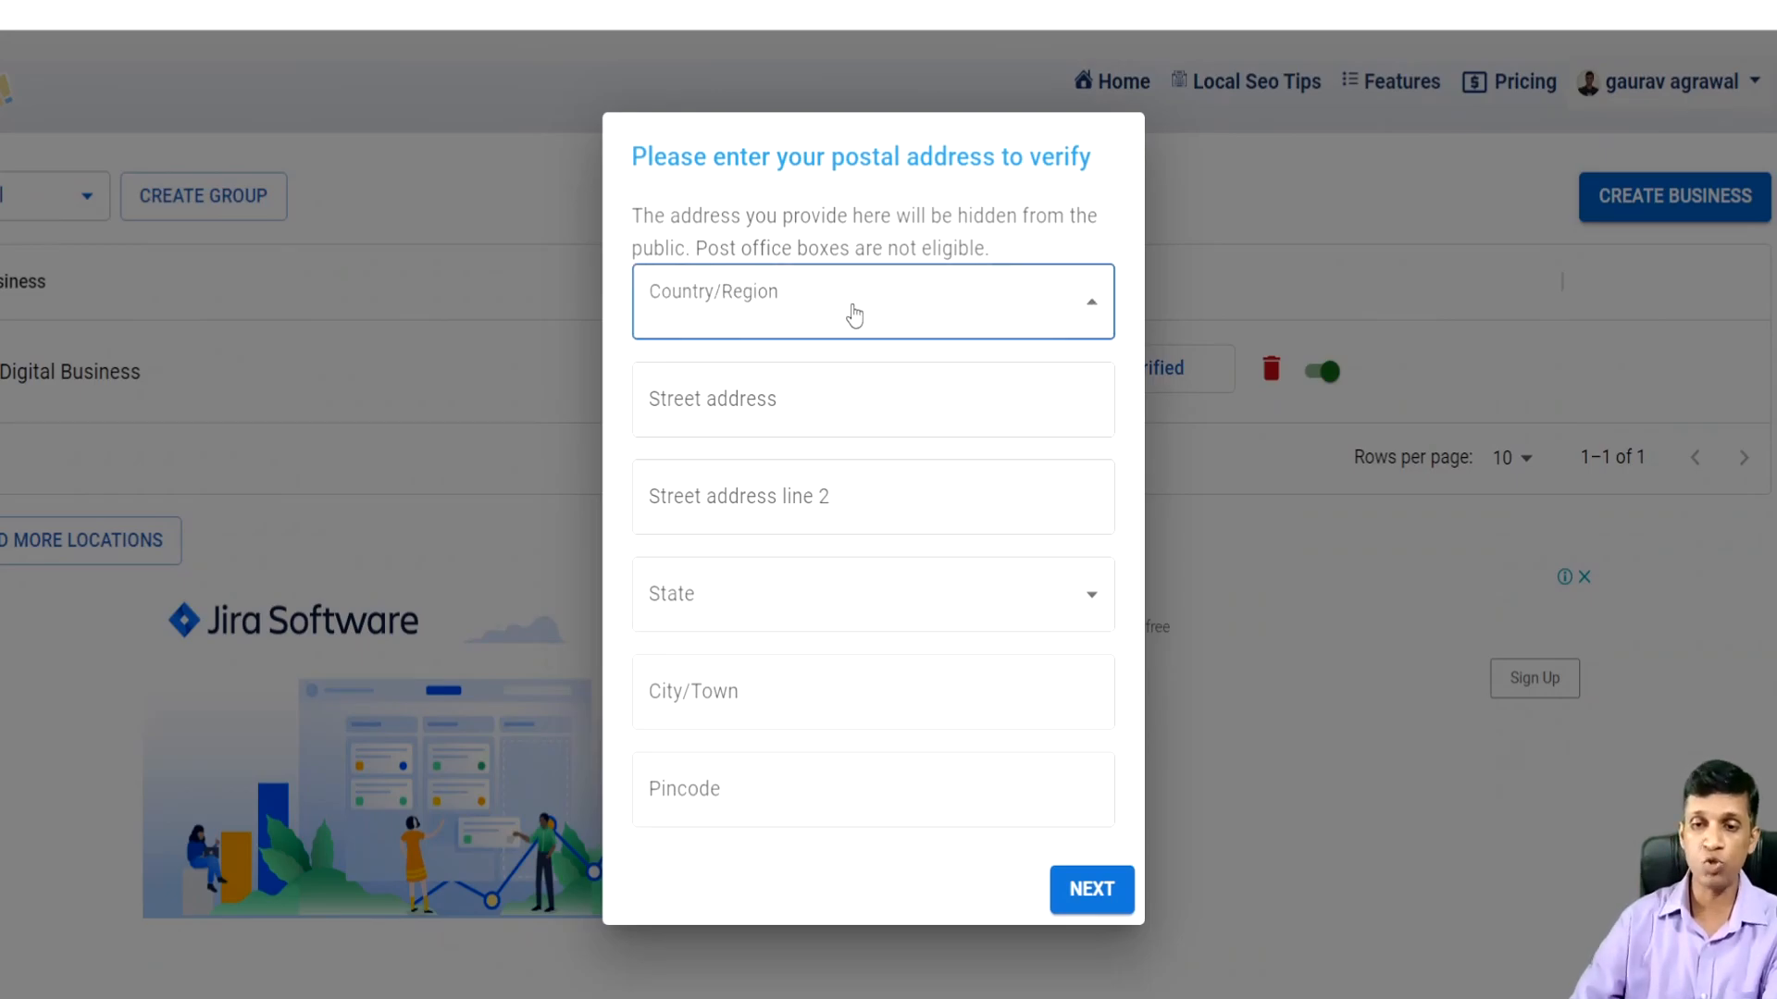
text(india)
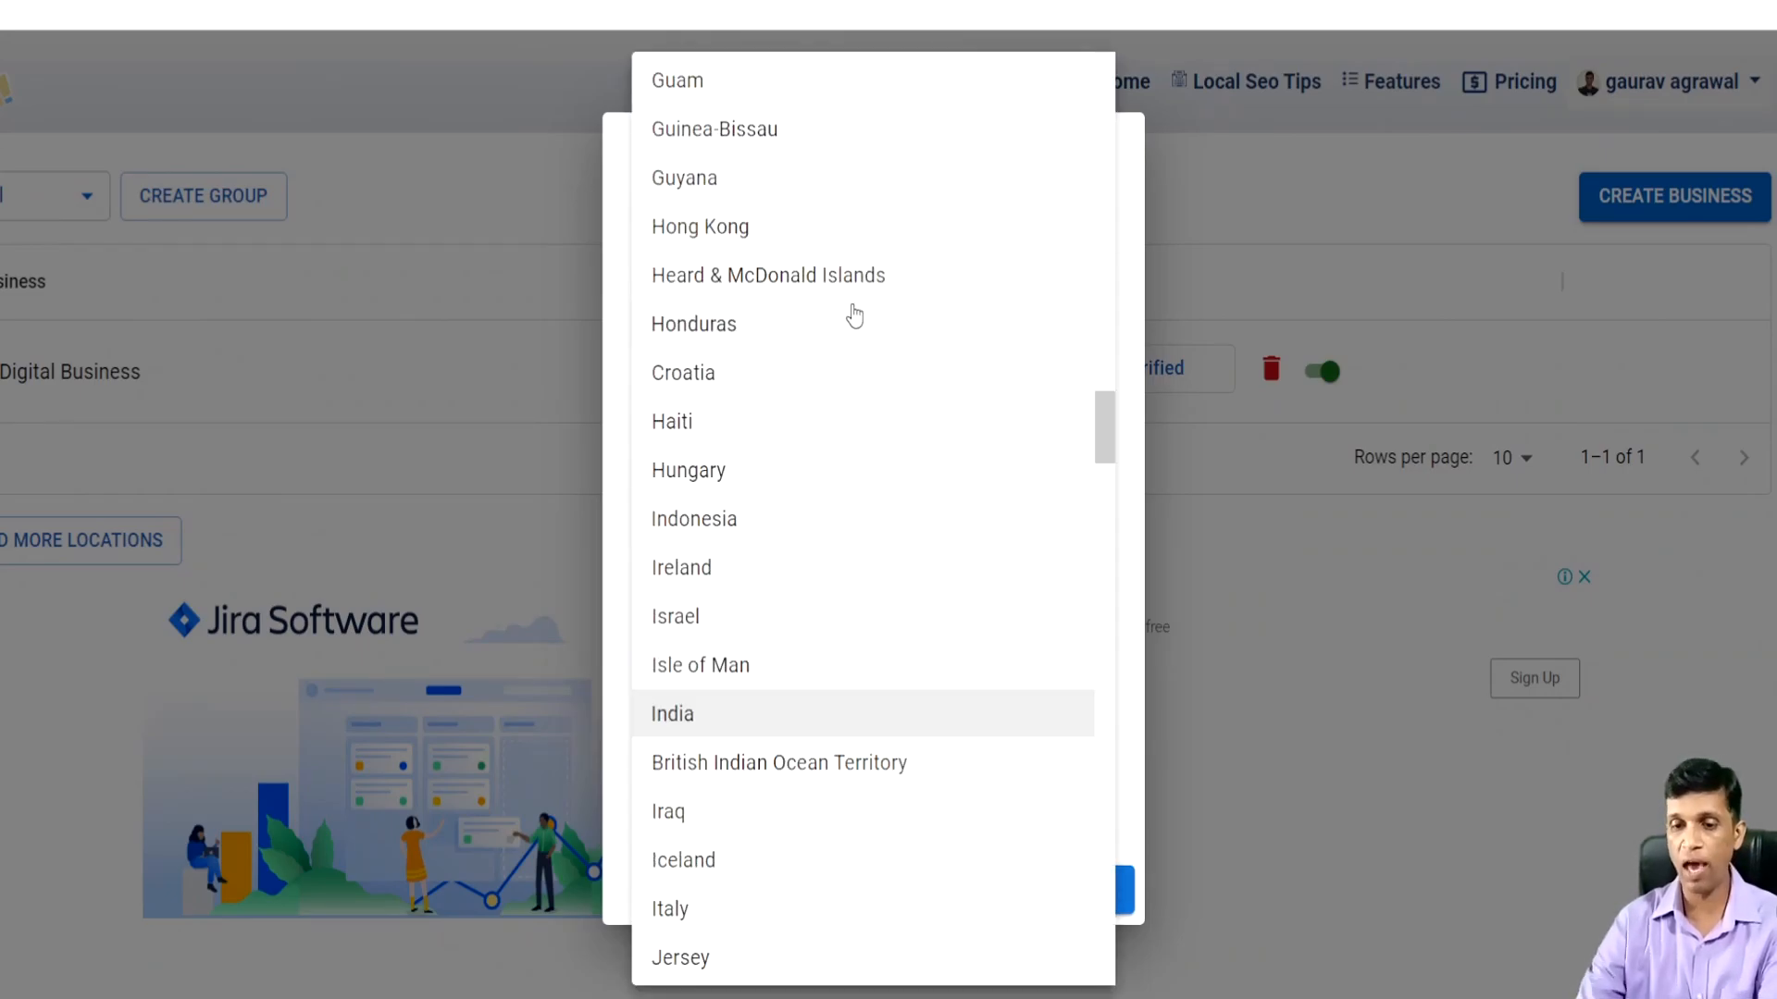
click(719, 730)
click(756, 384)
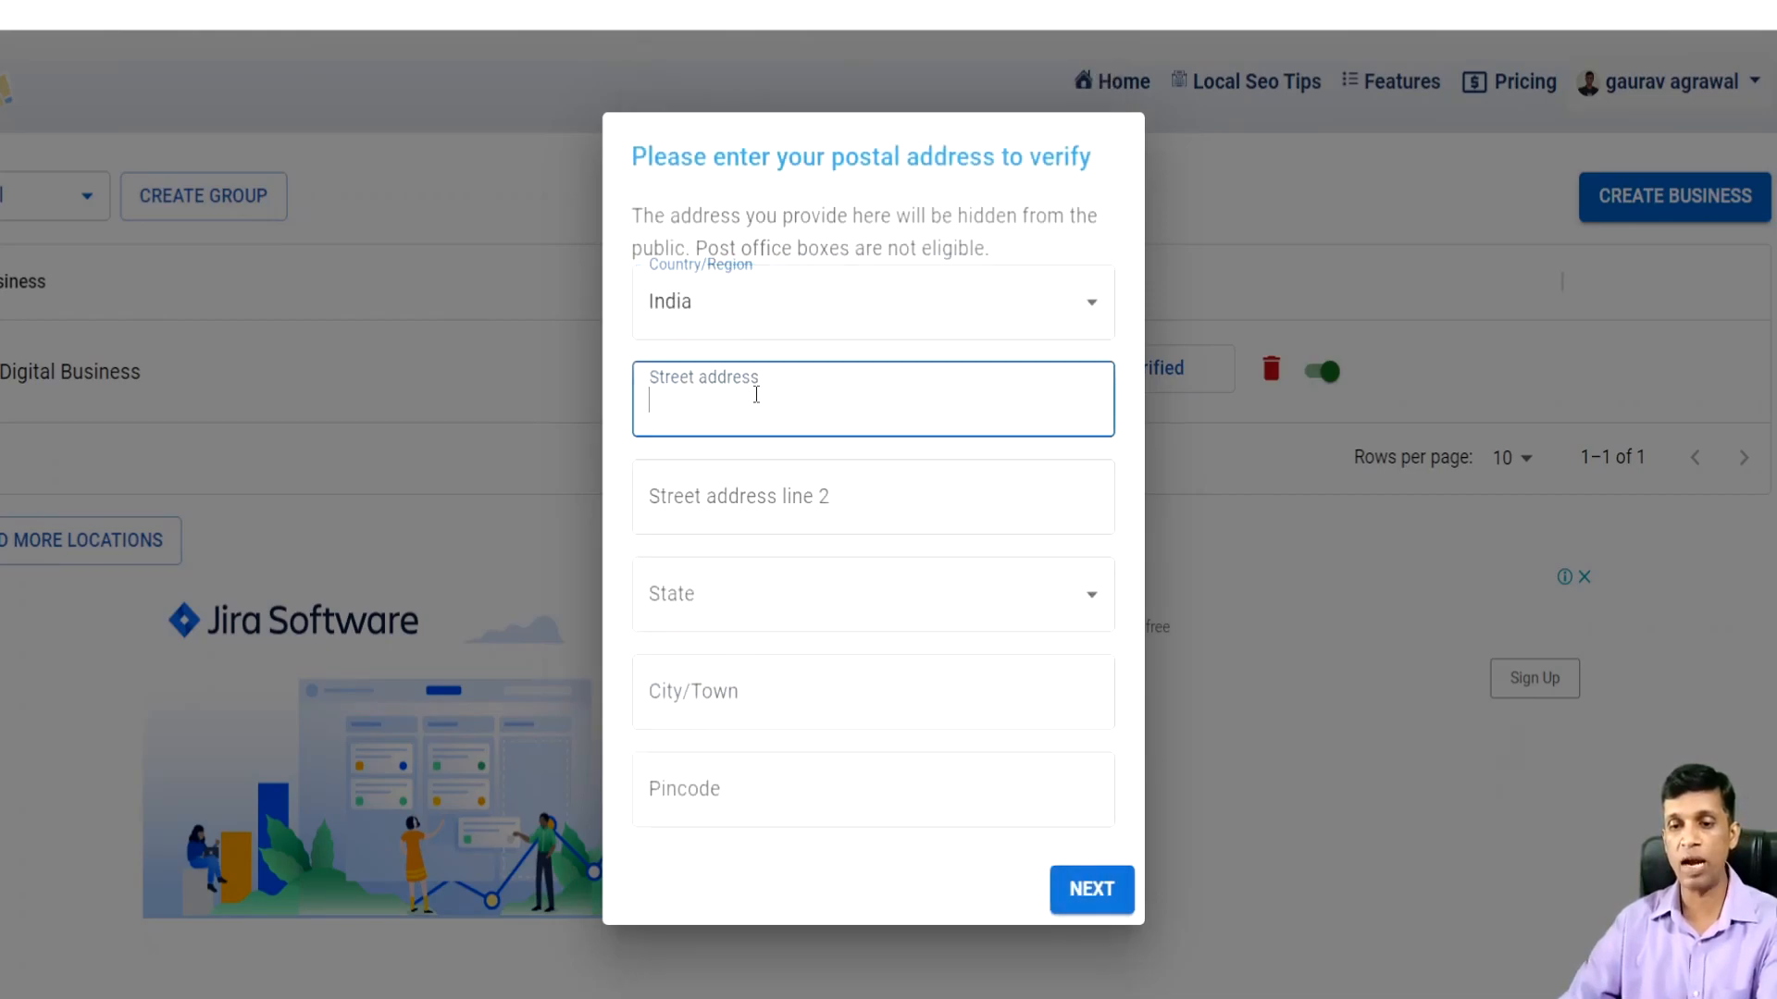
text(Plot)
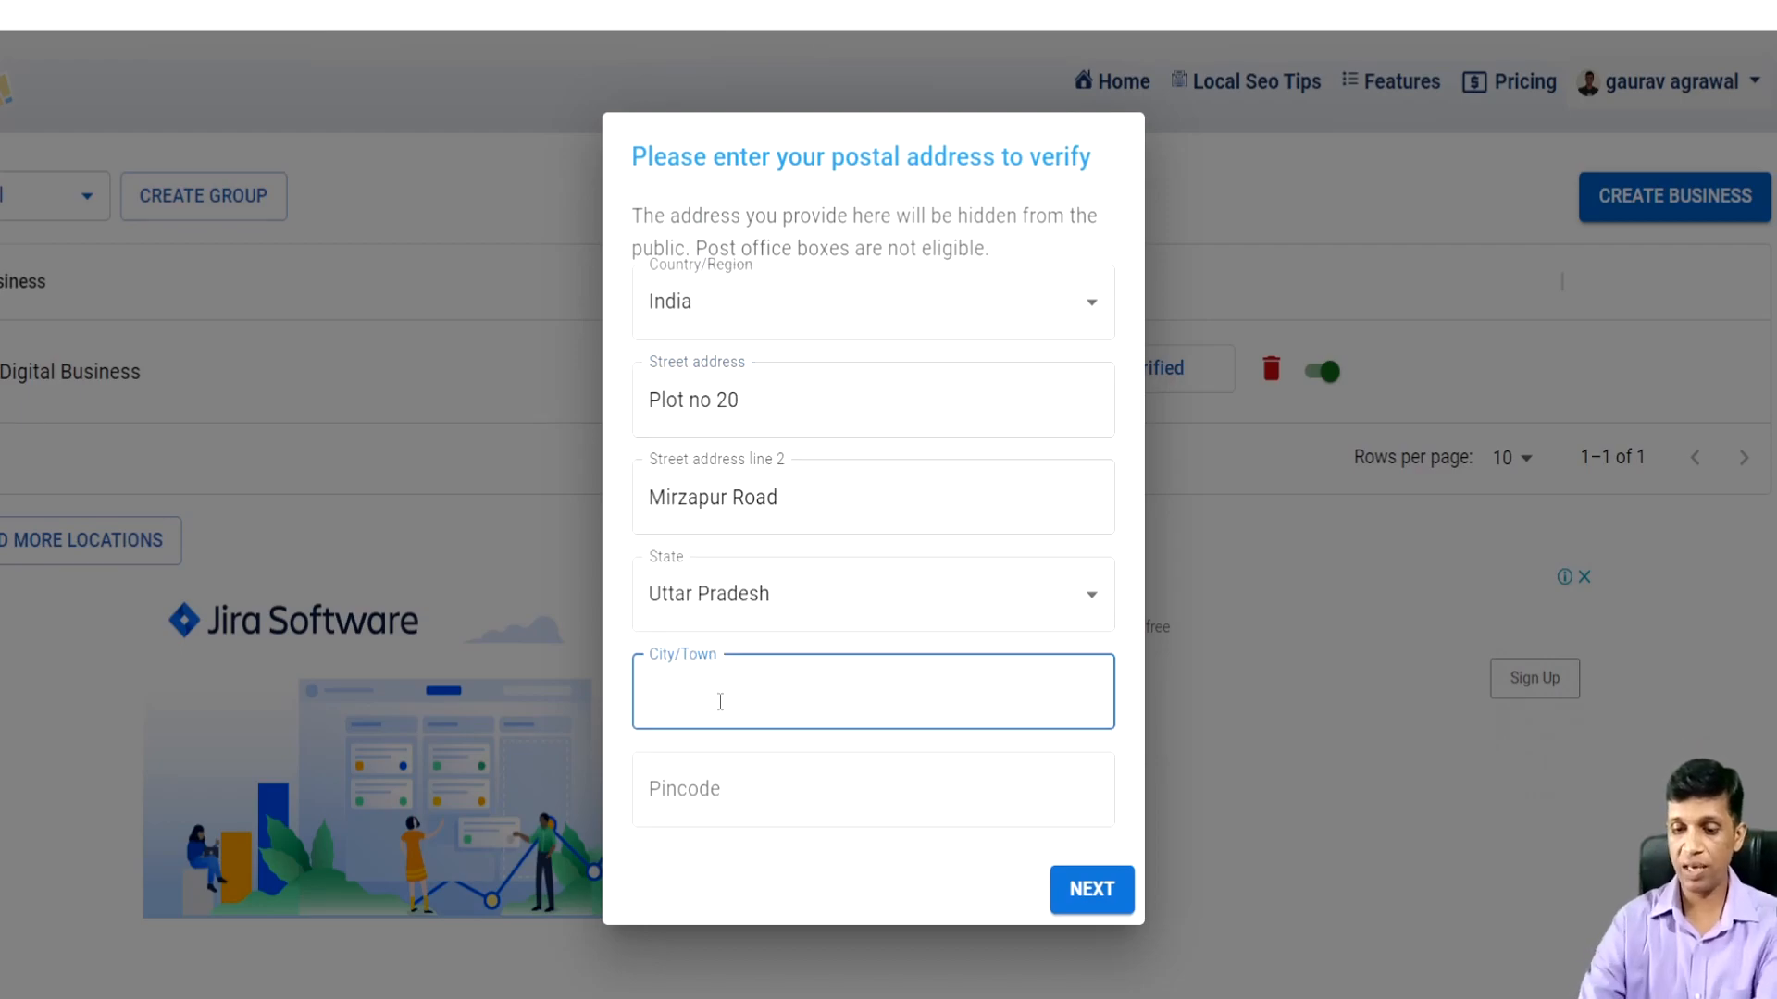
text(Lucknow)
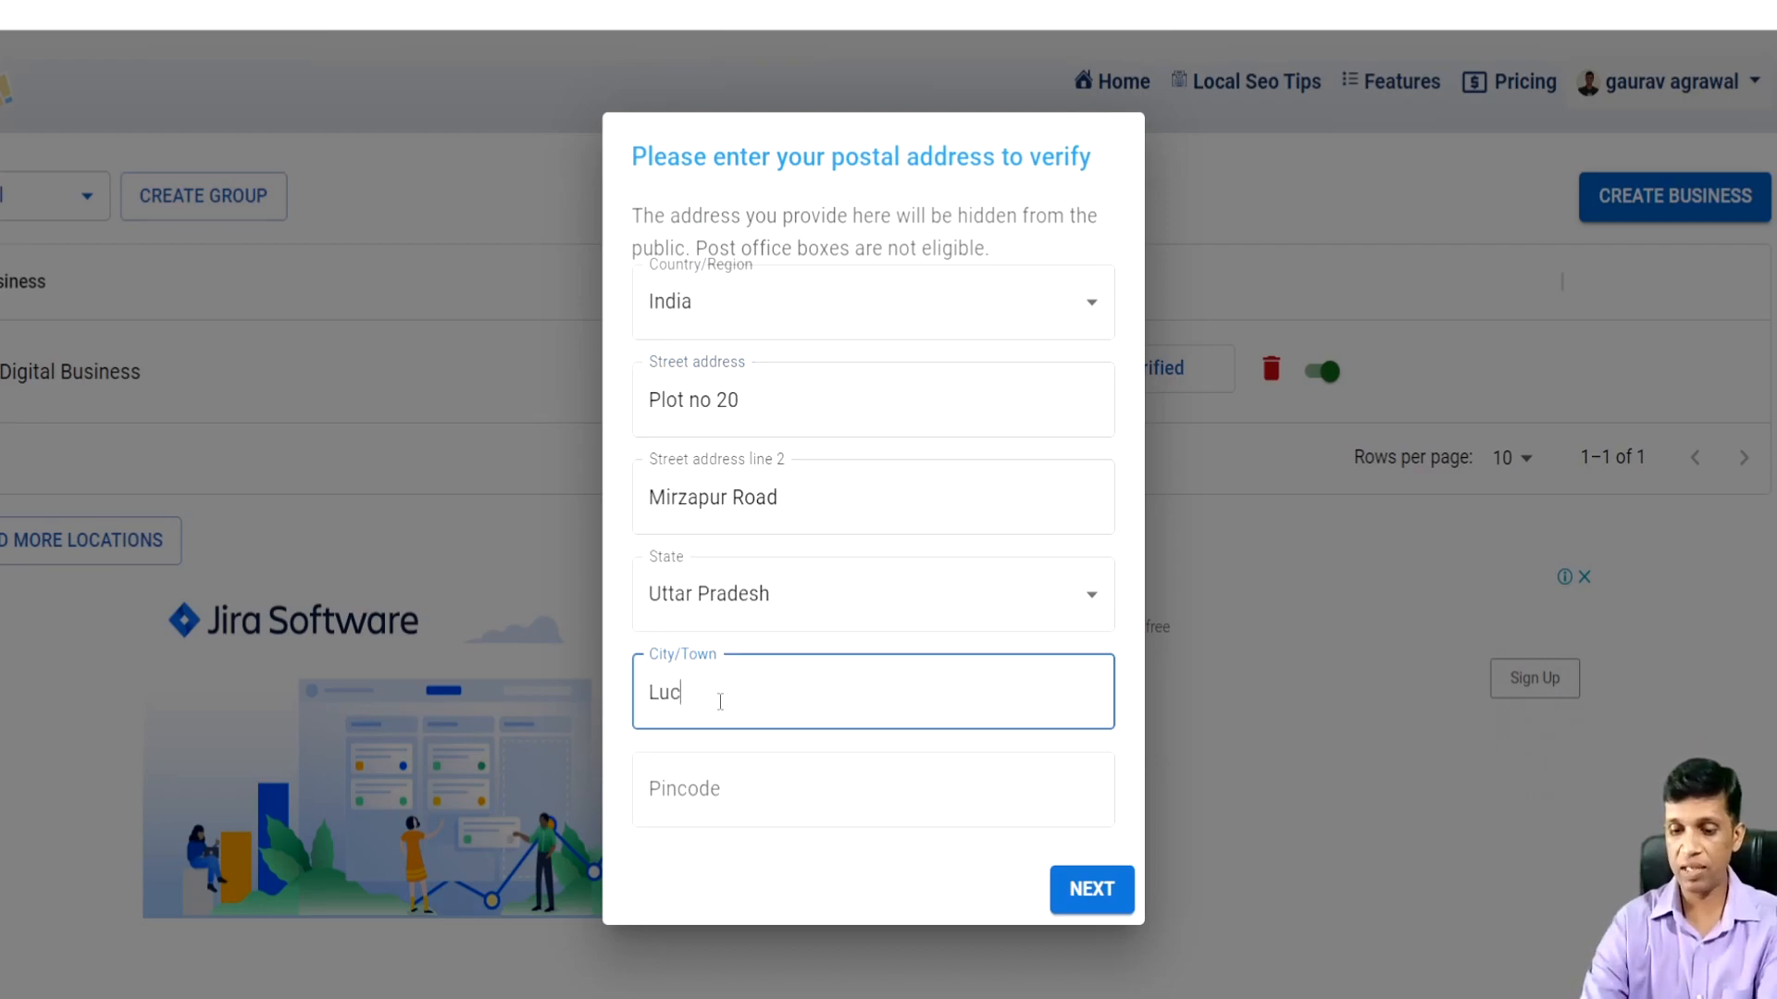
key(Tab)
text(226021)
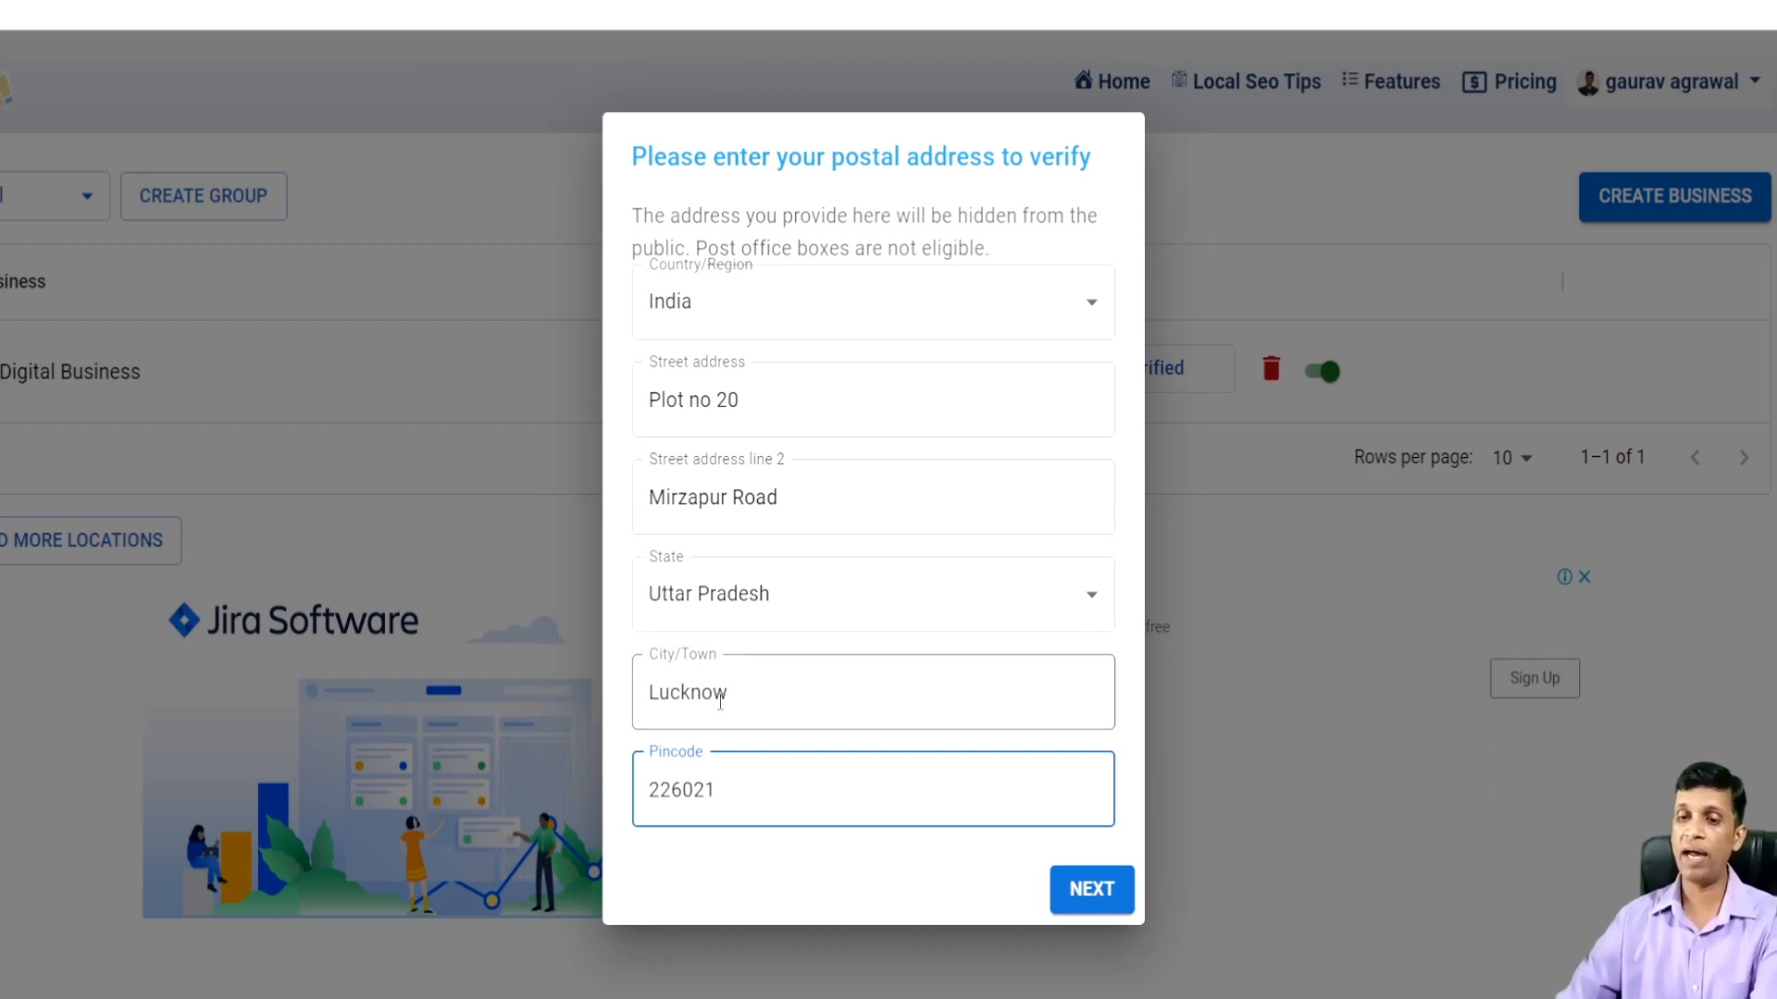
click(1088, 889)
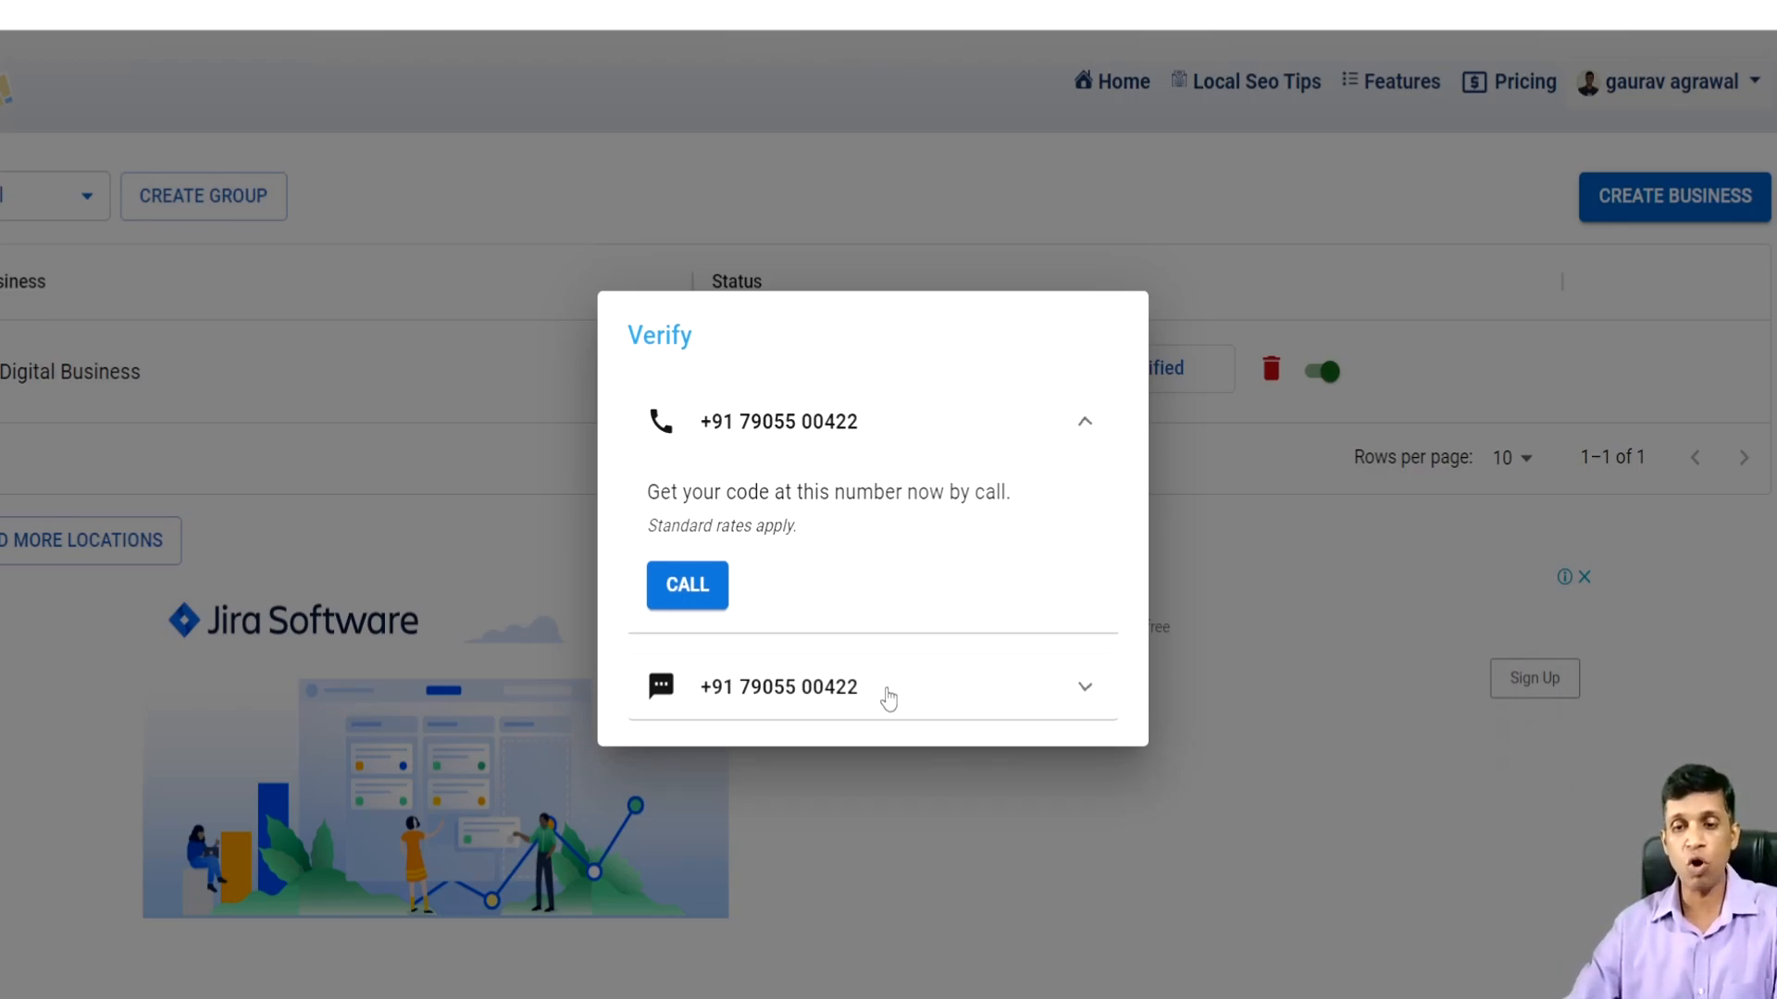
Request the verification code by SMS and enter it to verify My Digital Business.
click(890, 699)
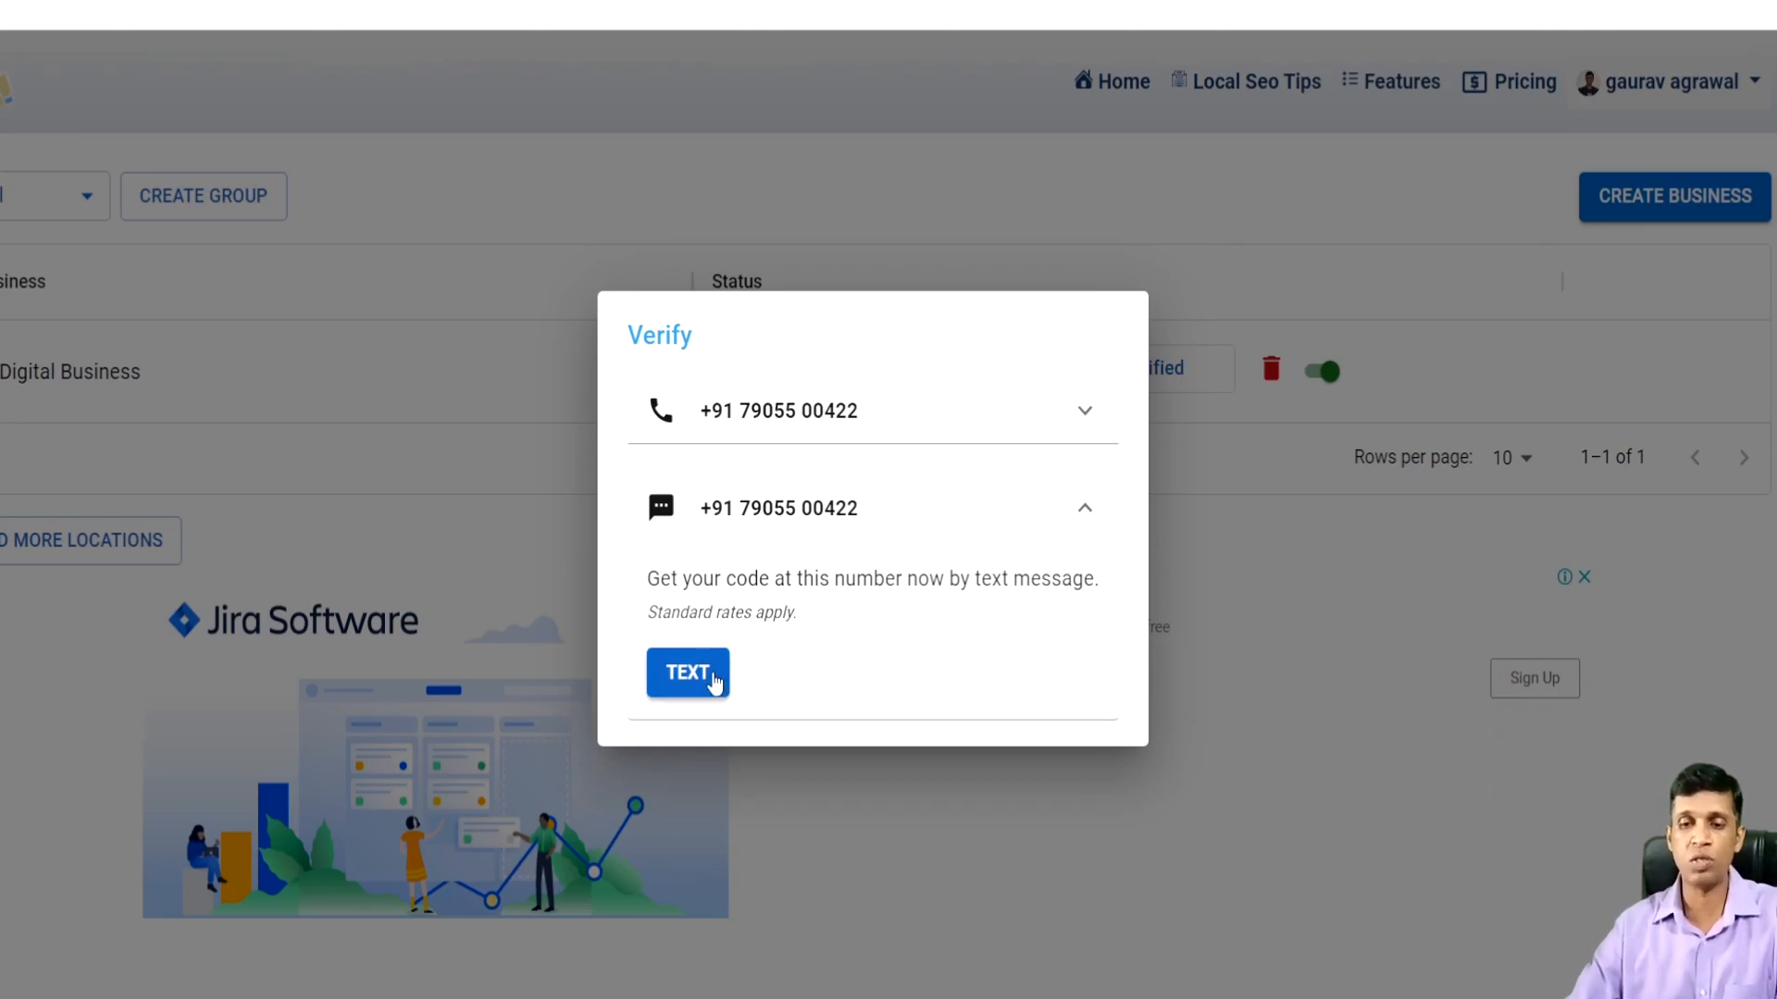
click(714, 682)
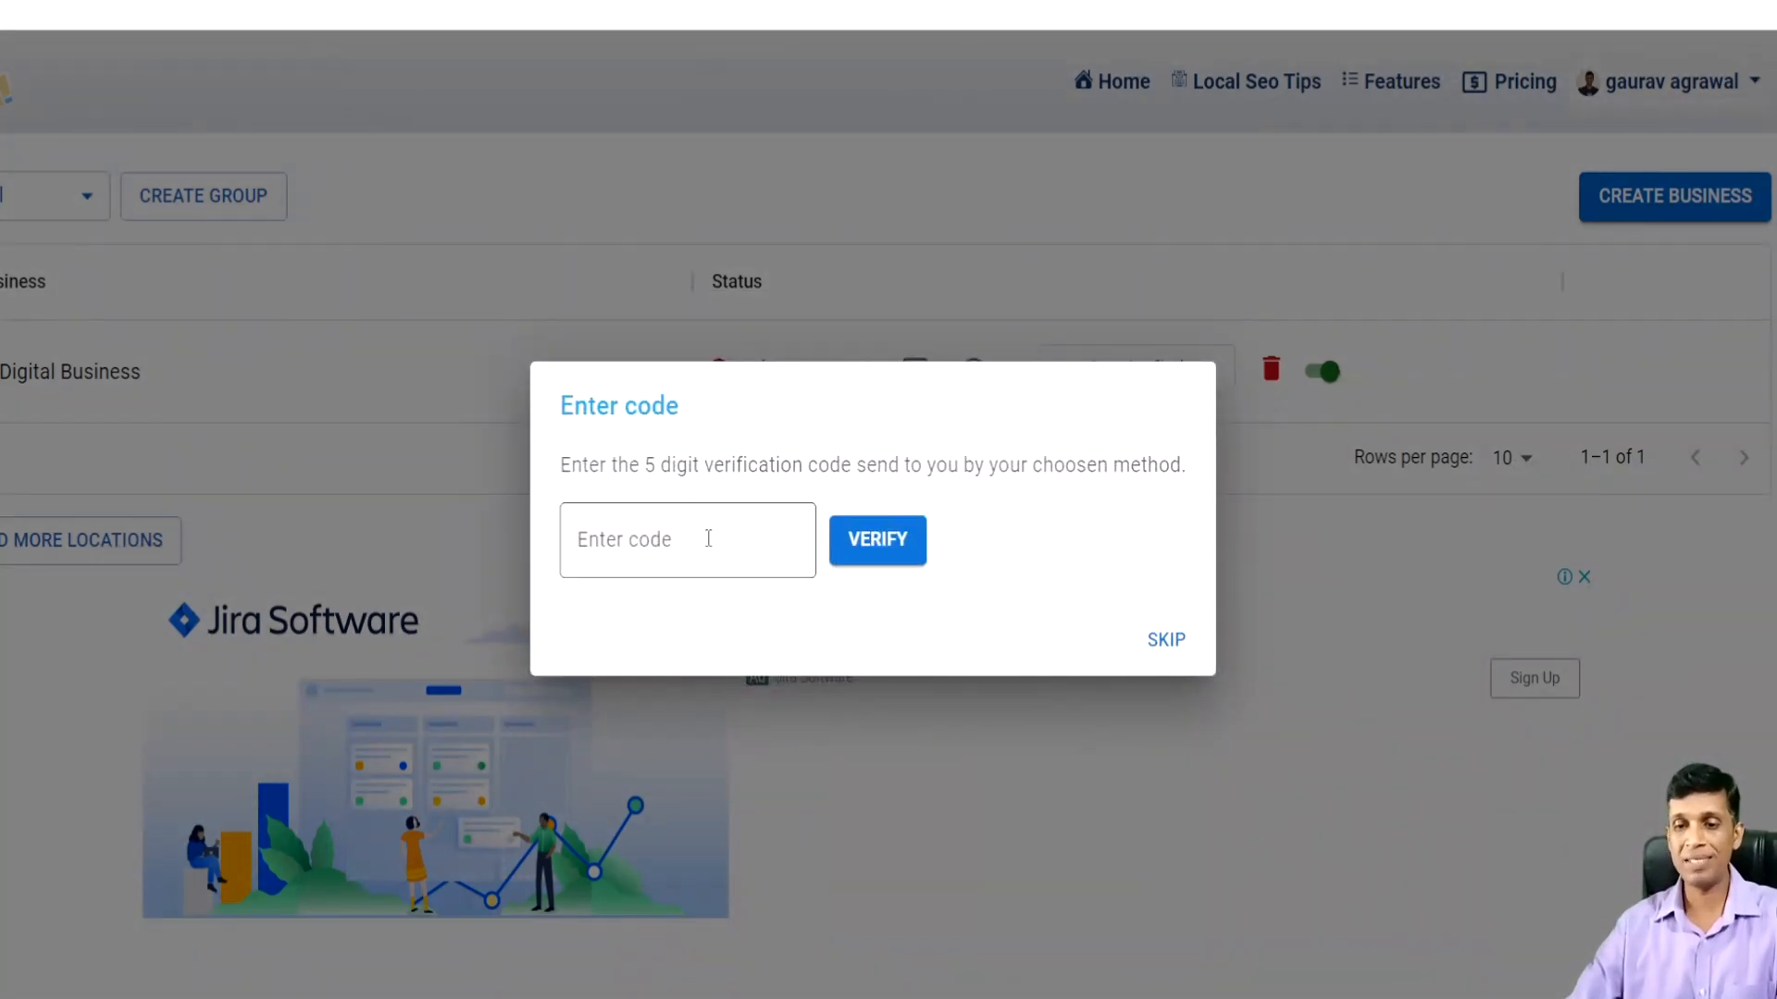
click(708, 539)
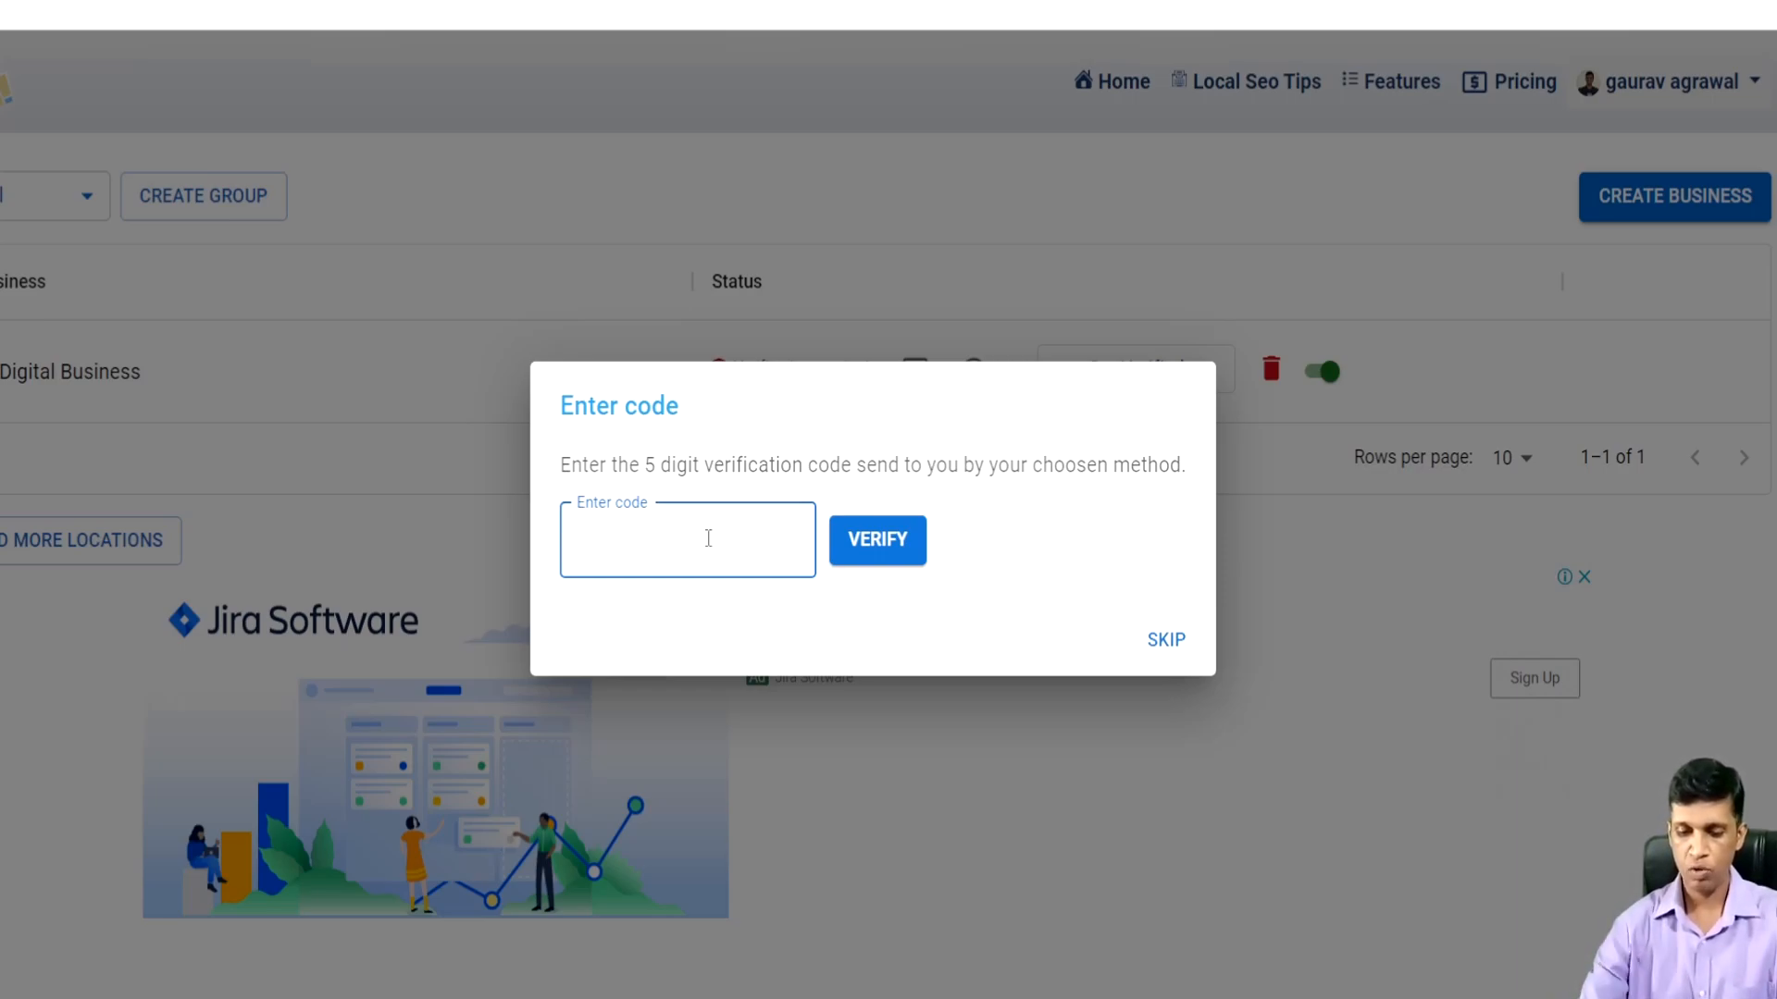
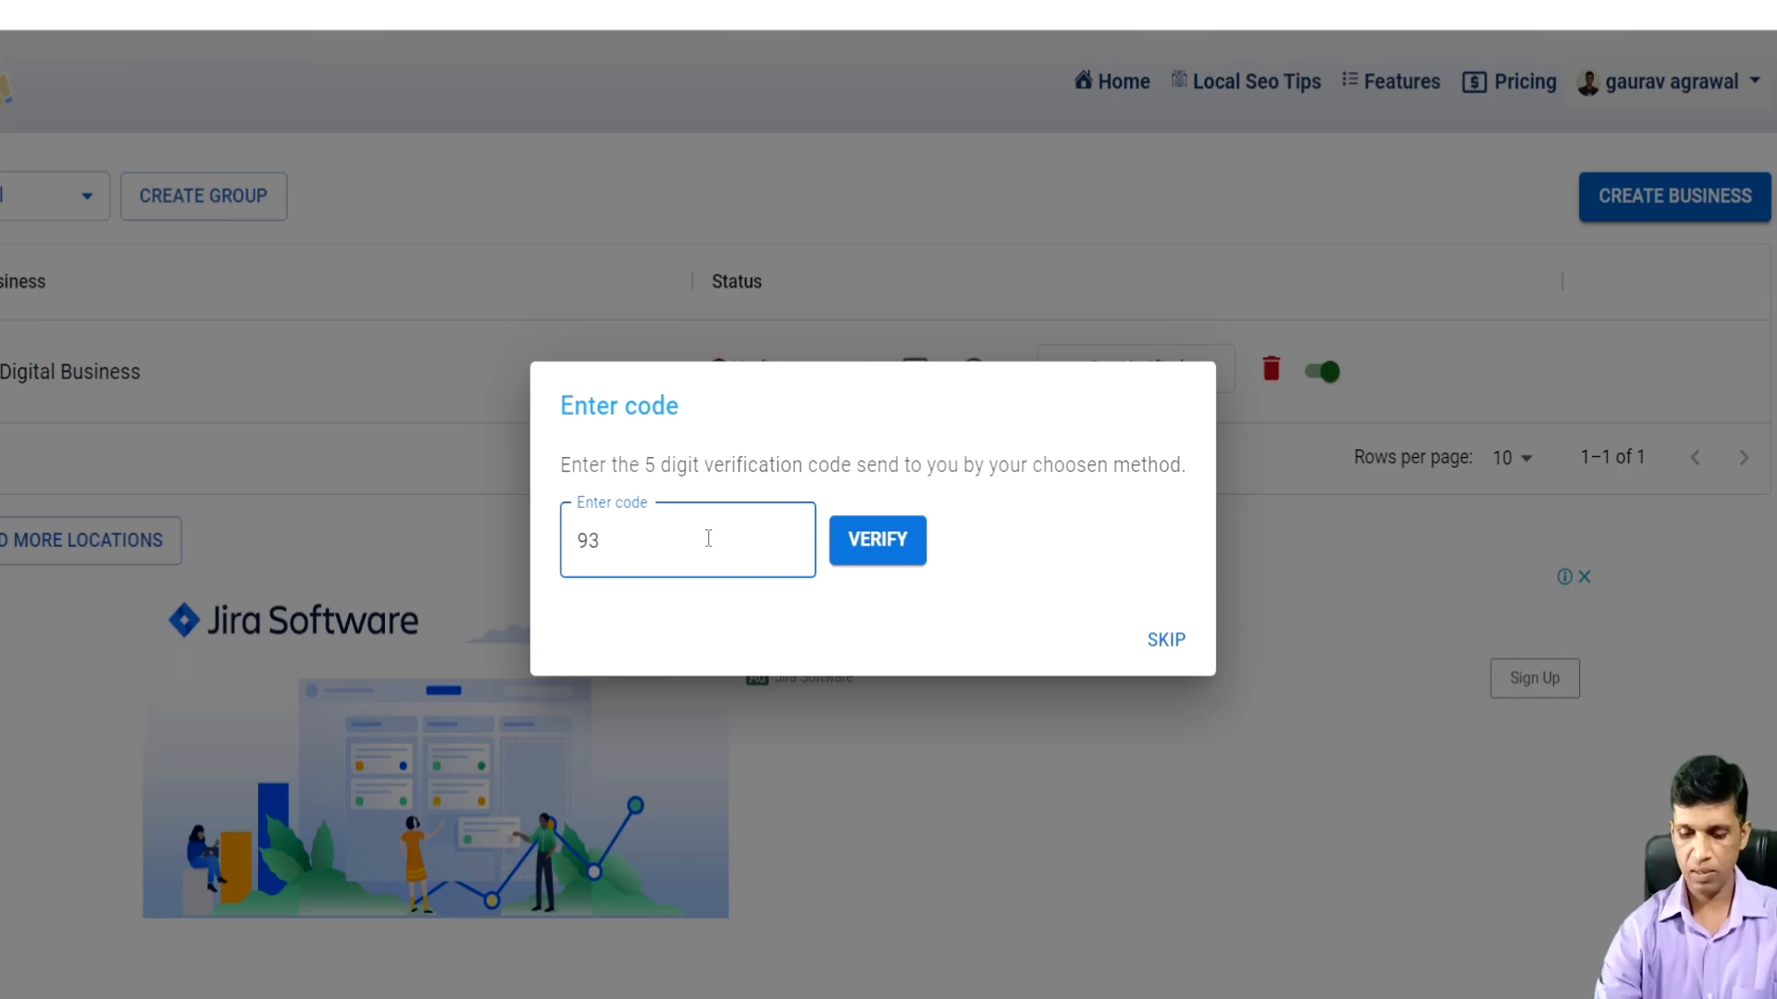
click(884, 541)
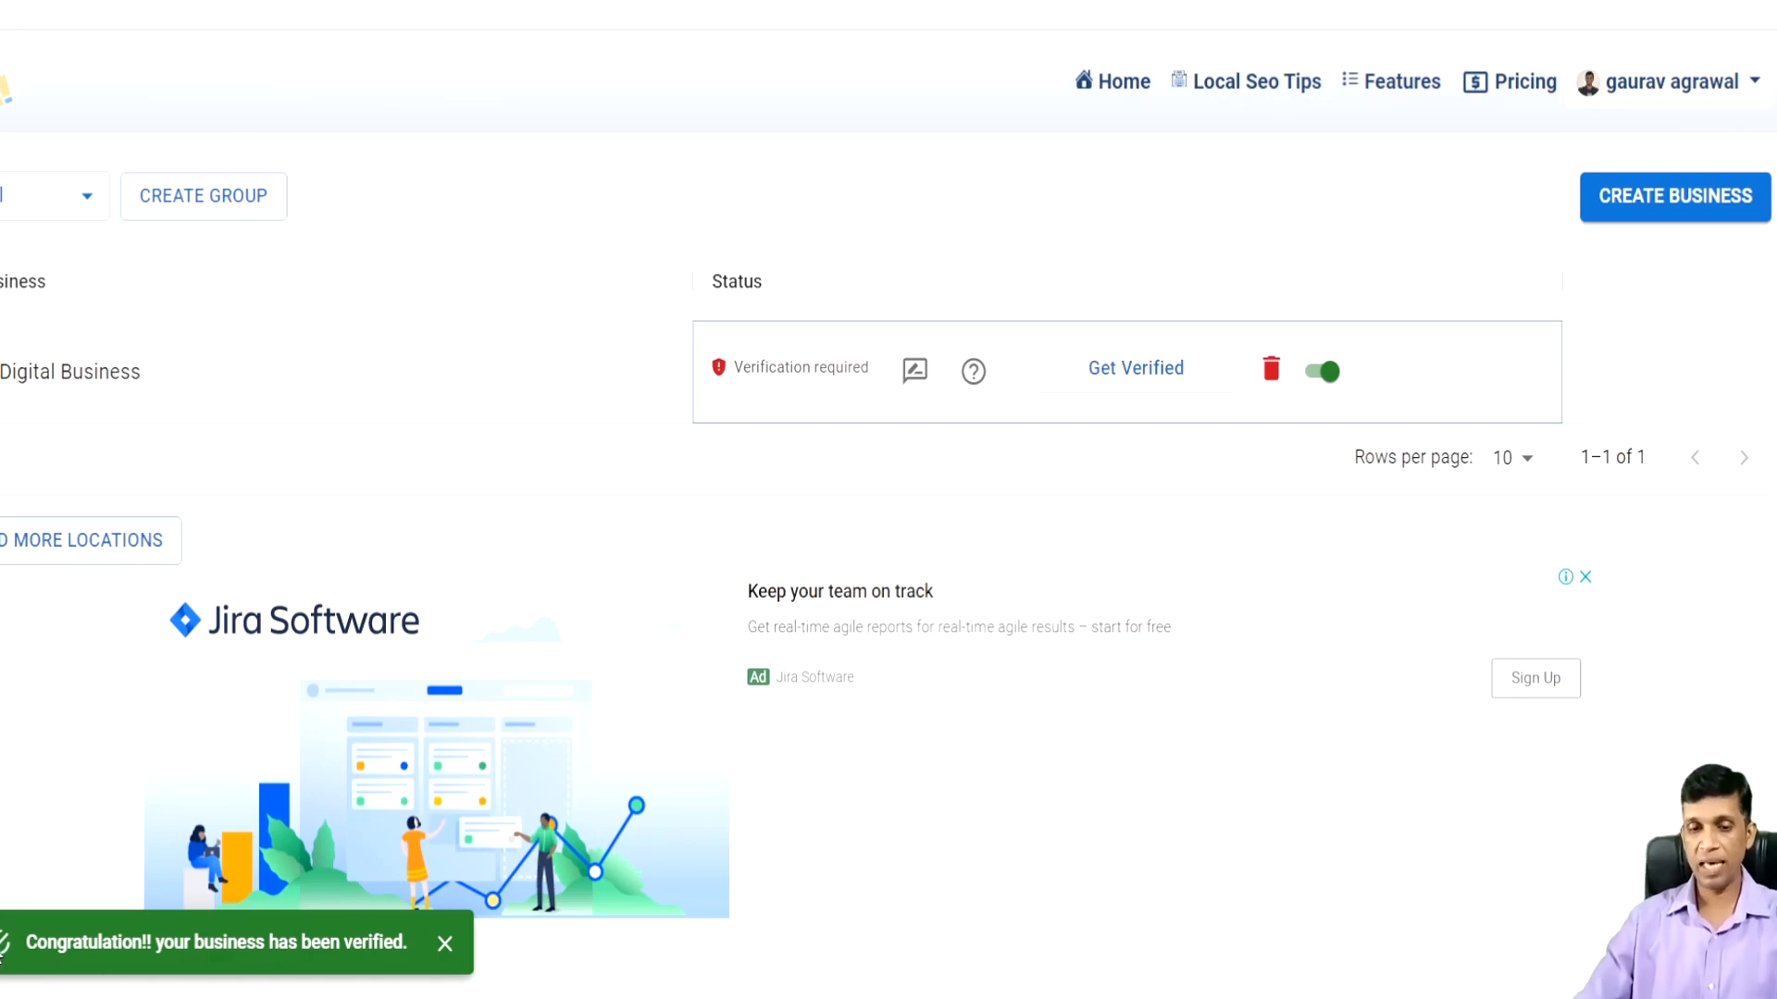
Reload the dashboard to confirm the Verified status, then view the business's Google profile.
drag(28, 942, 424, 958)
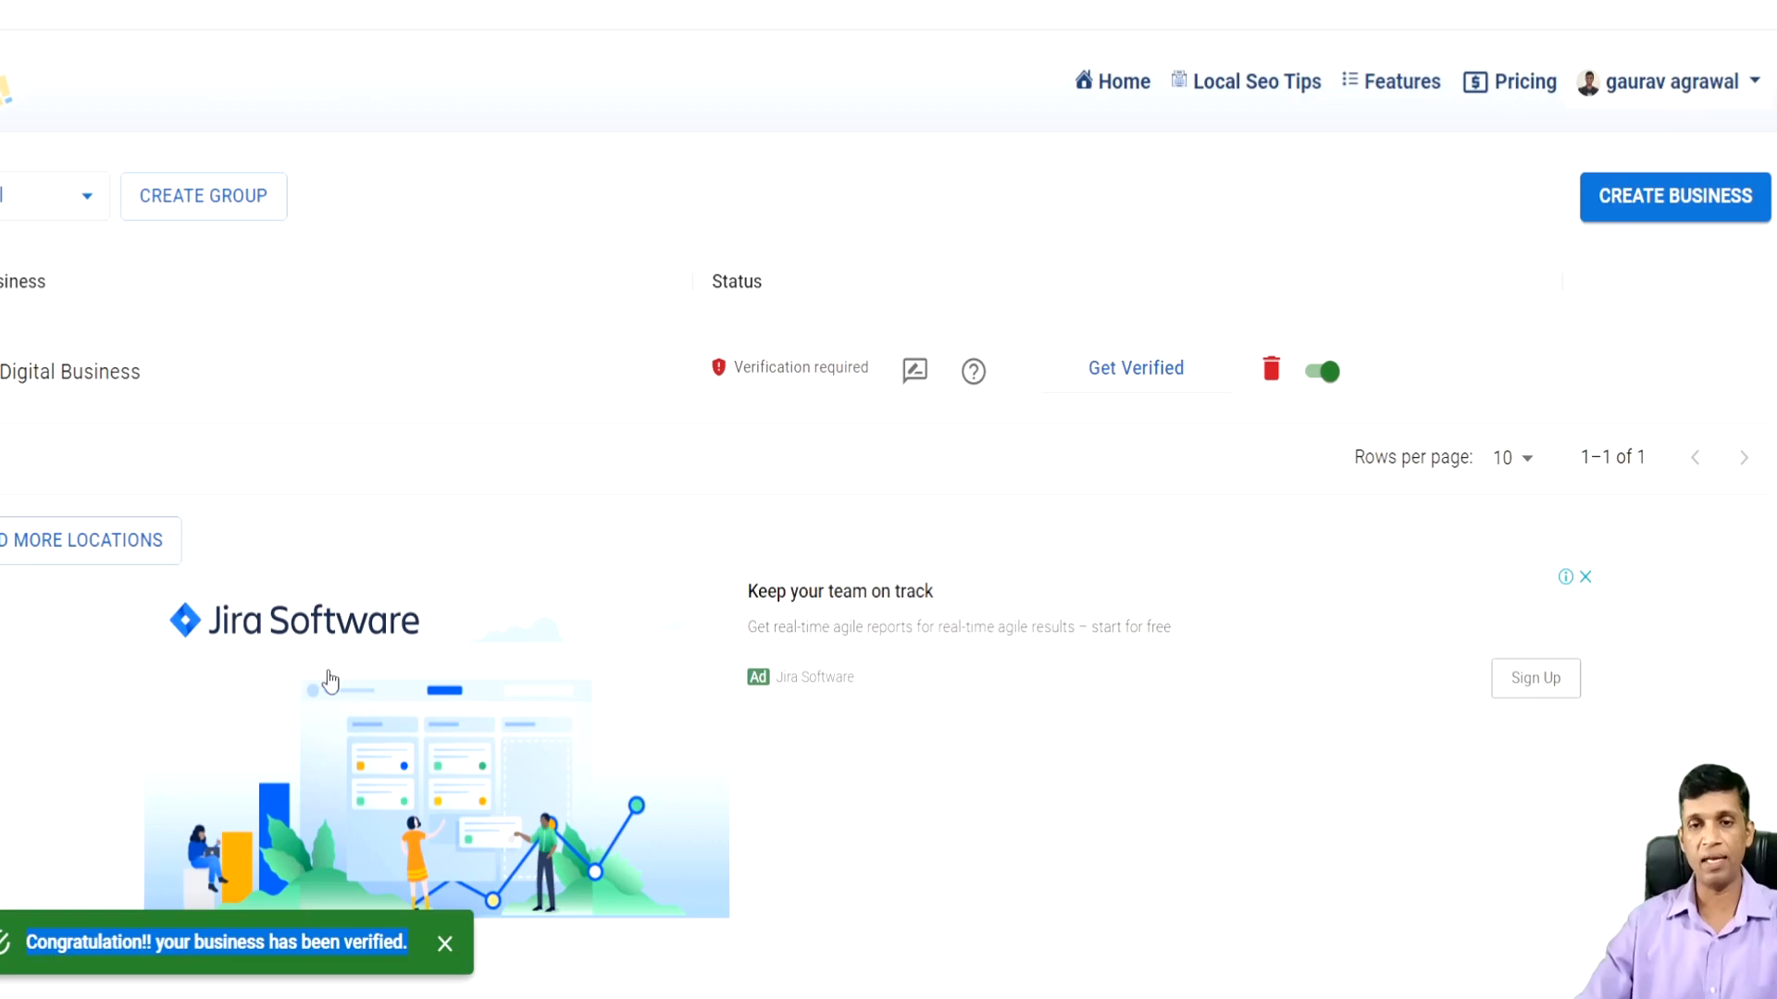
key(F5)
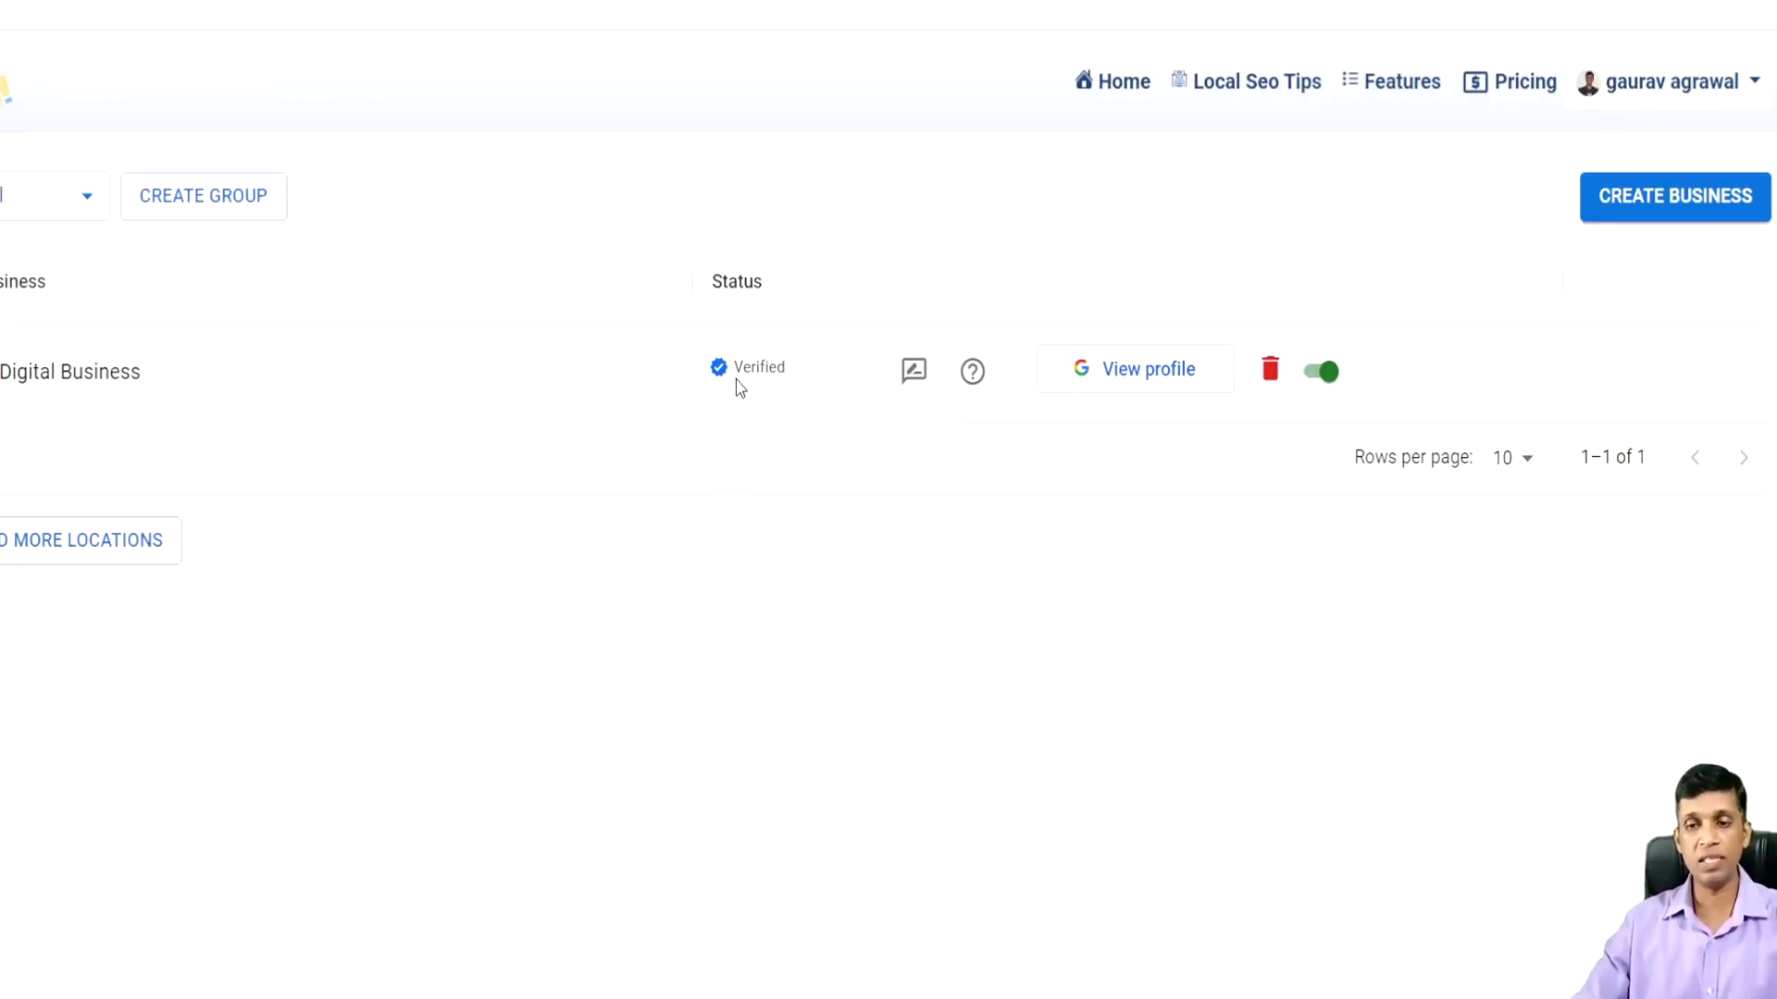
click(796, 389)
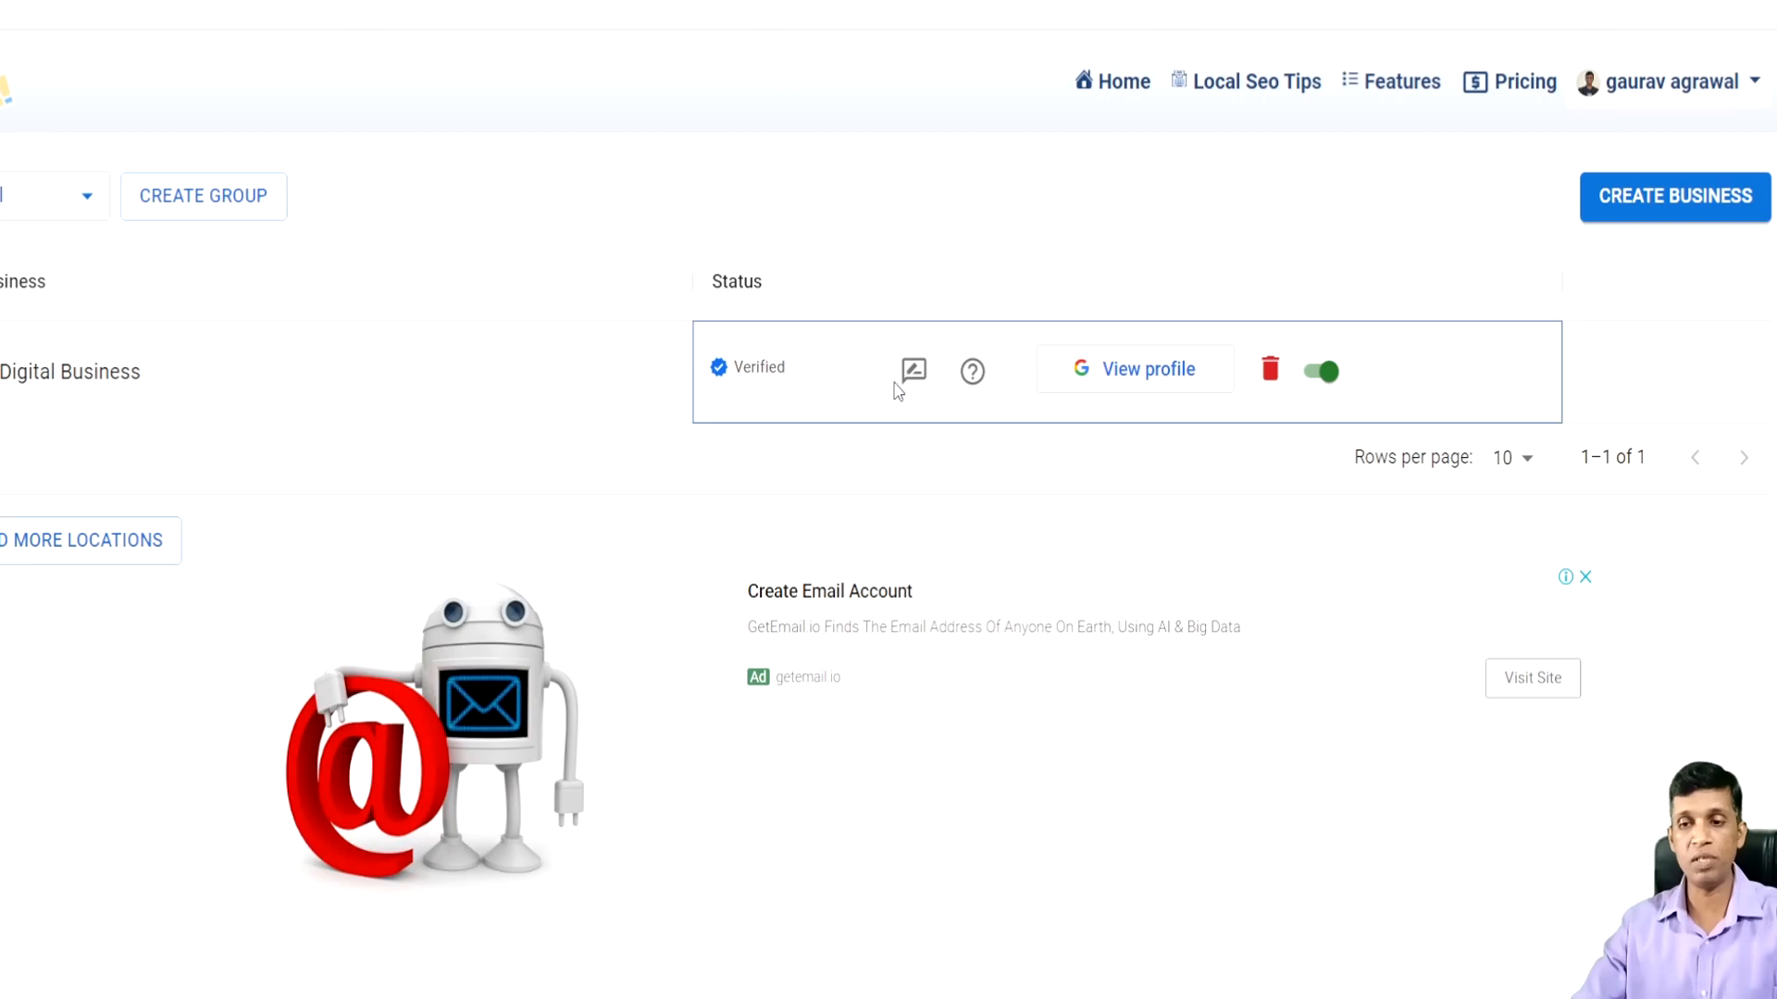
click(1151, 375)
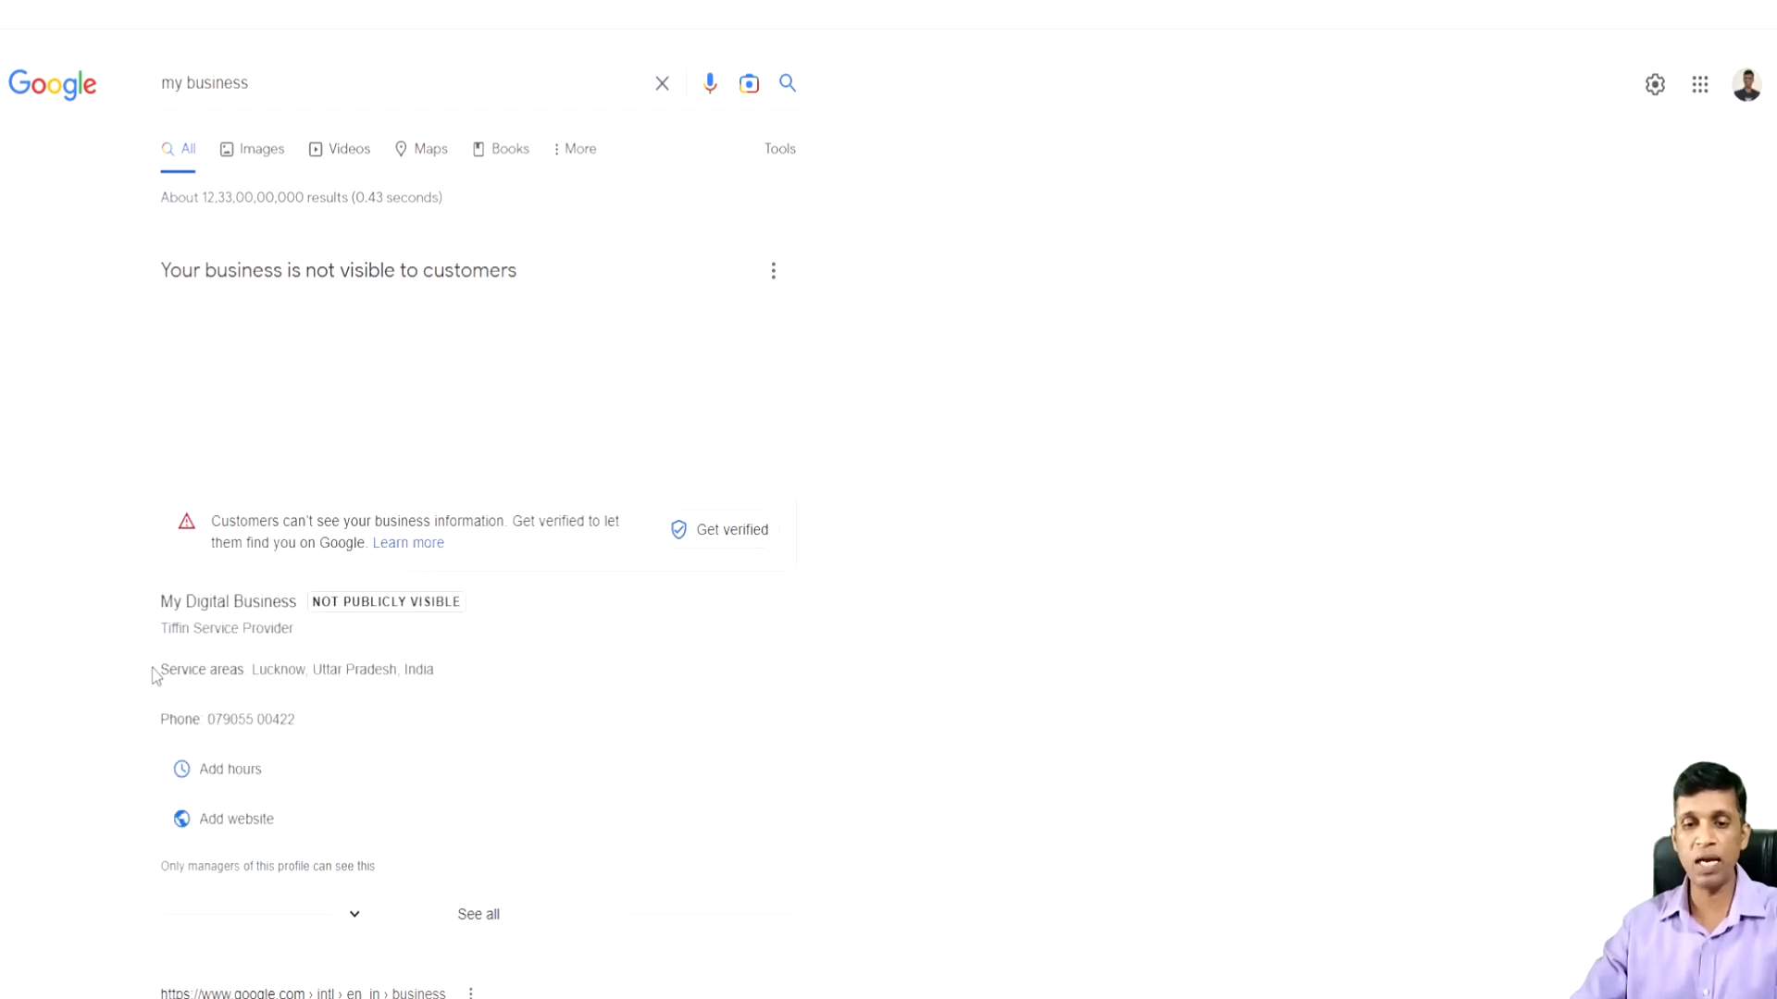
mouse_move(165, 674)
mouse_down()
mouse_move(438, 683)
mouse_move(484, 730)
mouse_move(658, 702)
mouse_move(679, 658)
mouse_up()
click(787, 588)
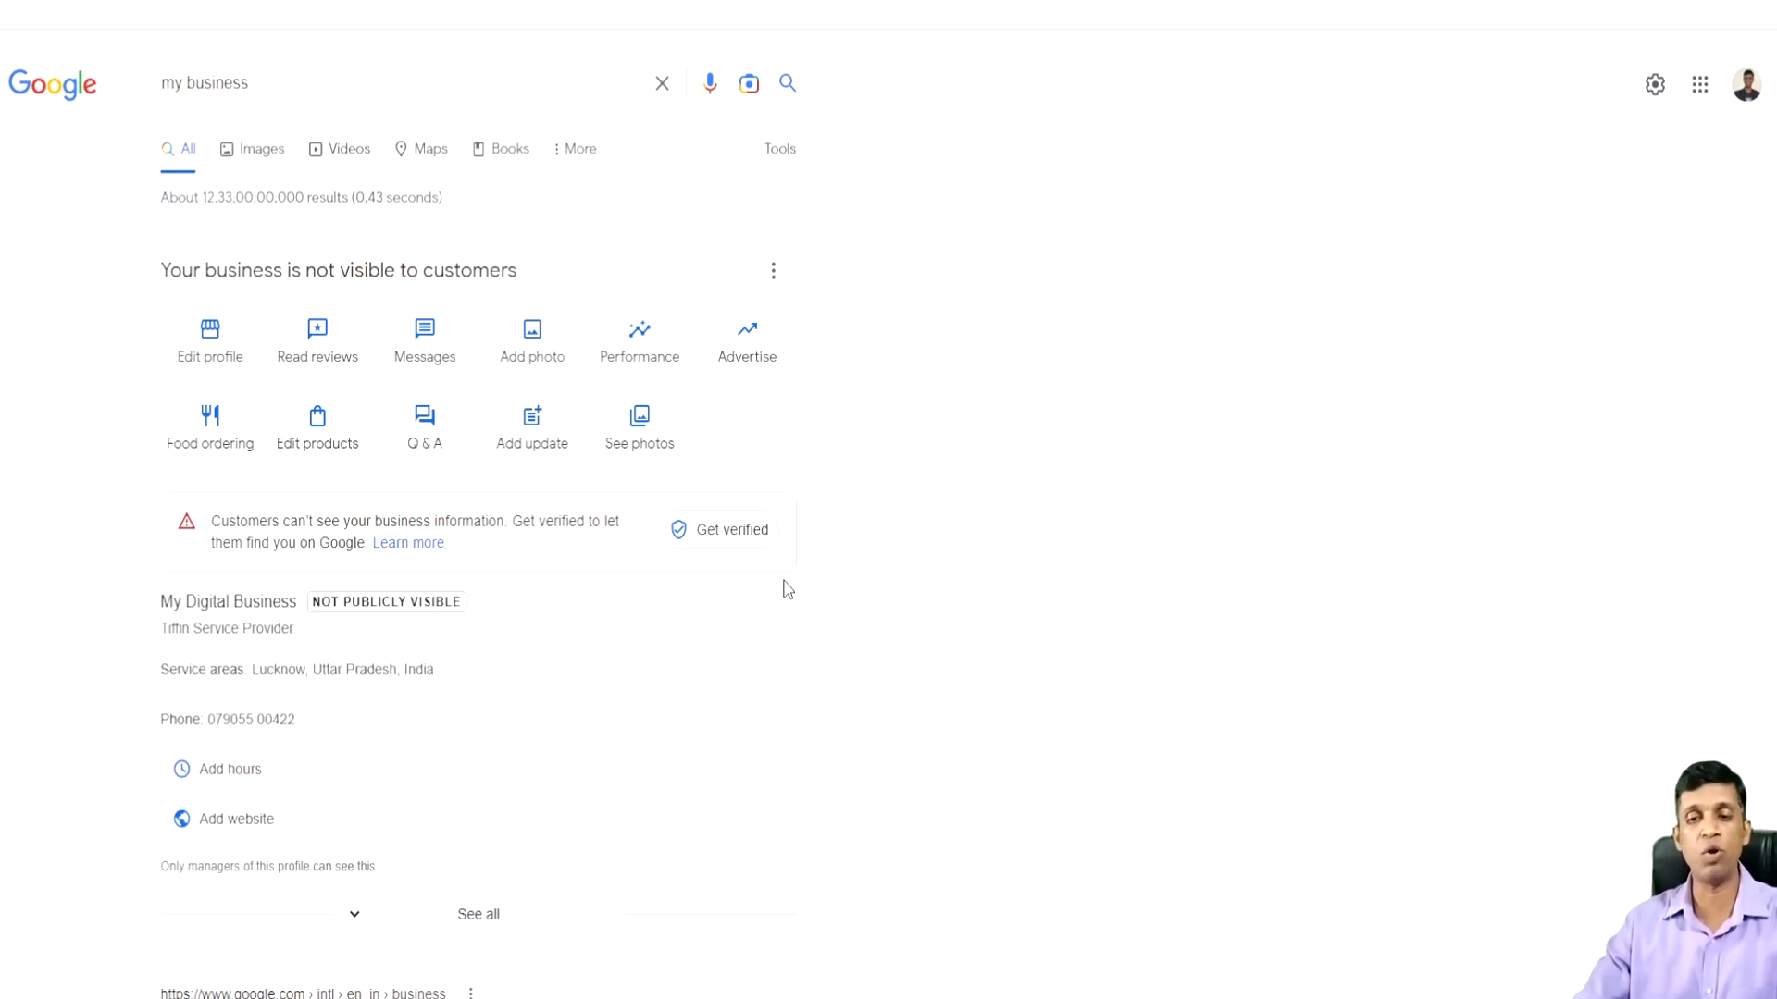